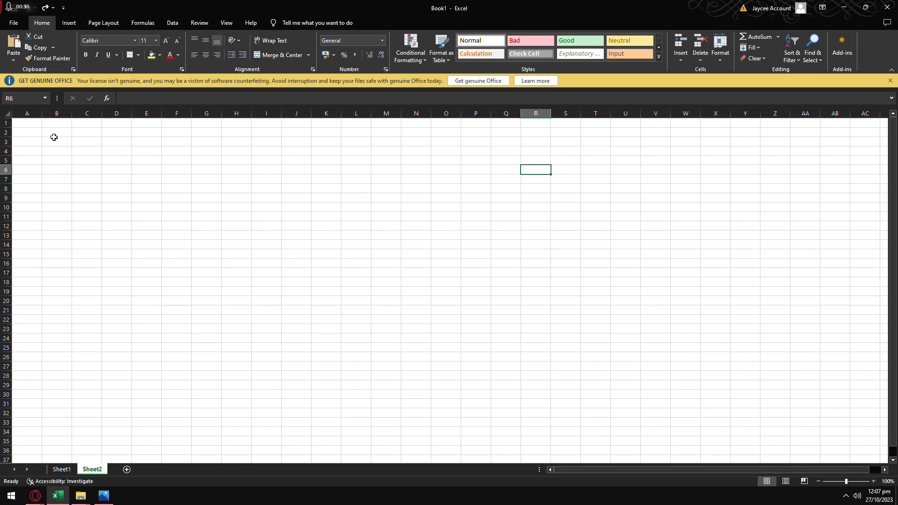
- Widen columns A and B slightly on the blank Sheet2
click(54, 138)
scroll(52, 136, up, 5)
drag(126, 116, 140, 116)
drag(74, 116, 88, 128)
click(126, 134)
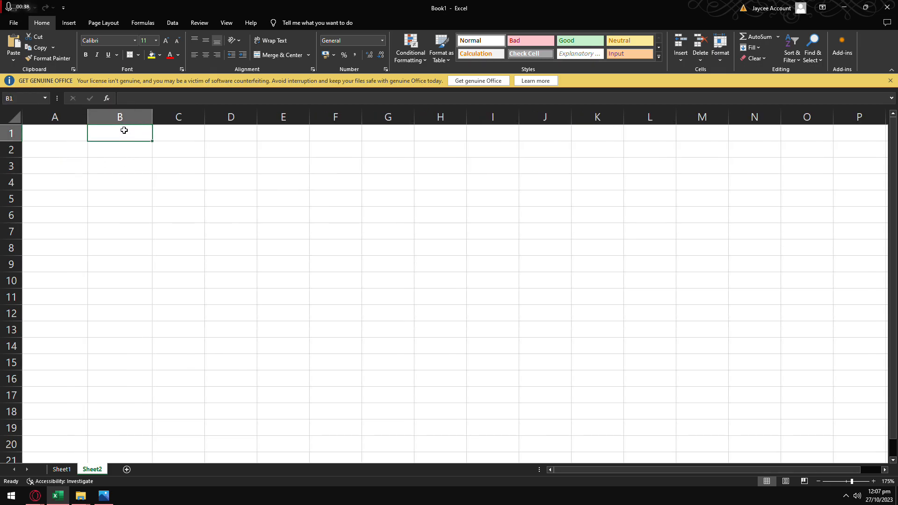
click(171, 153)
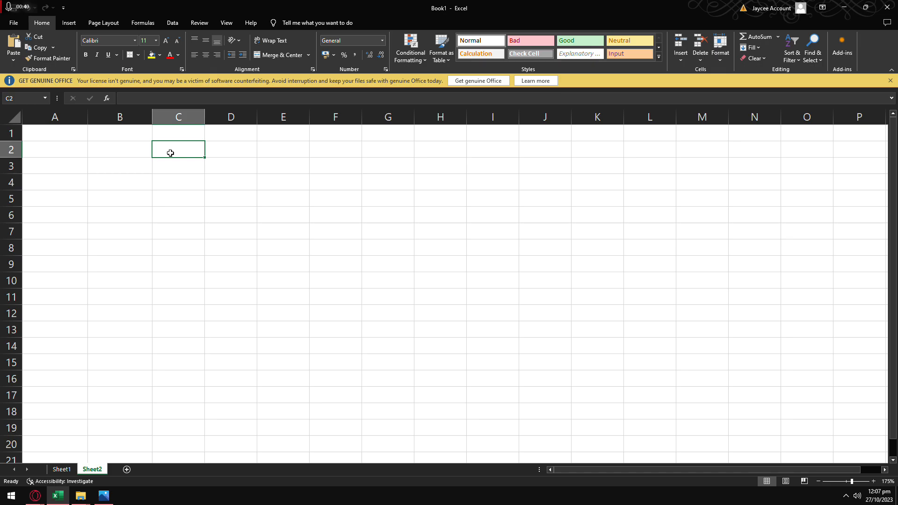
click(211, 166)
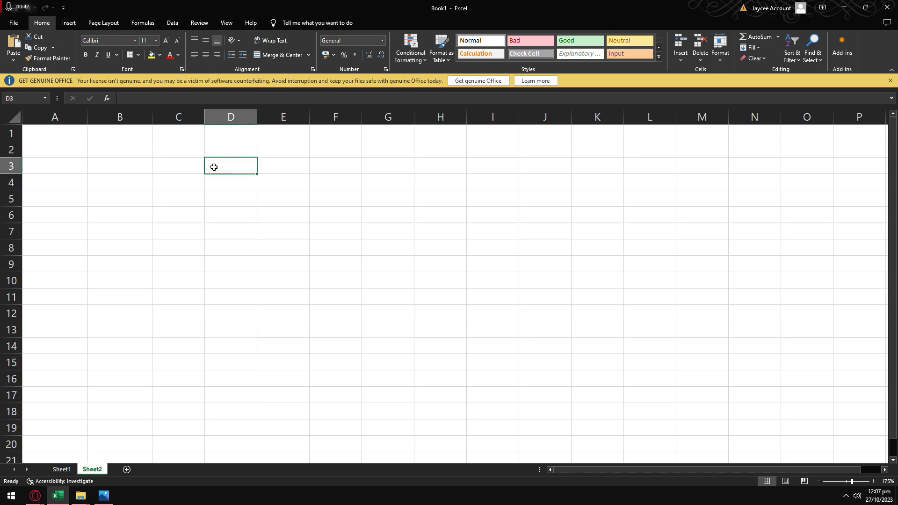
click(177, 167)
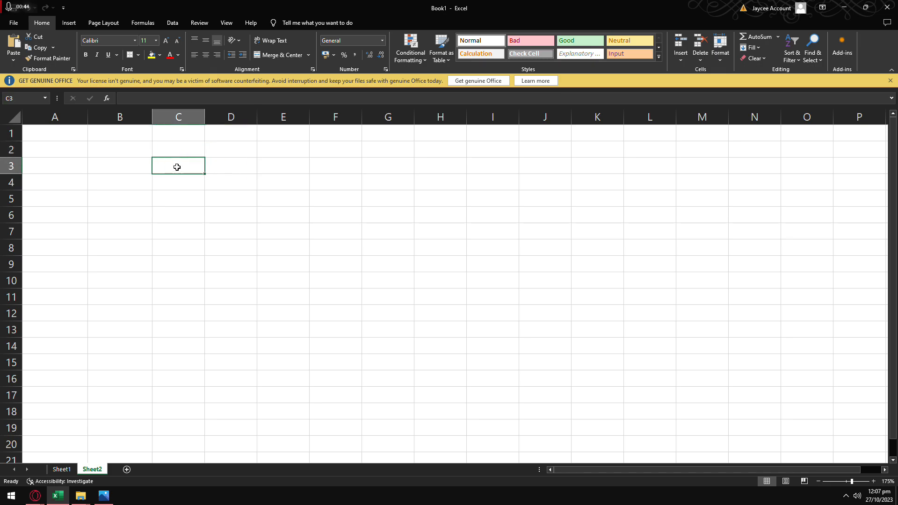
click(137, 283)
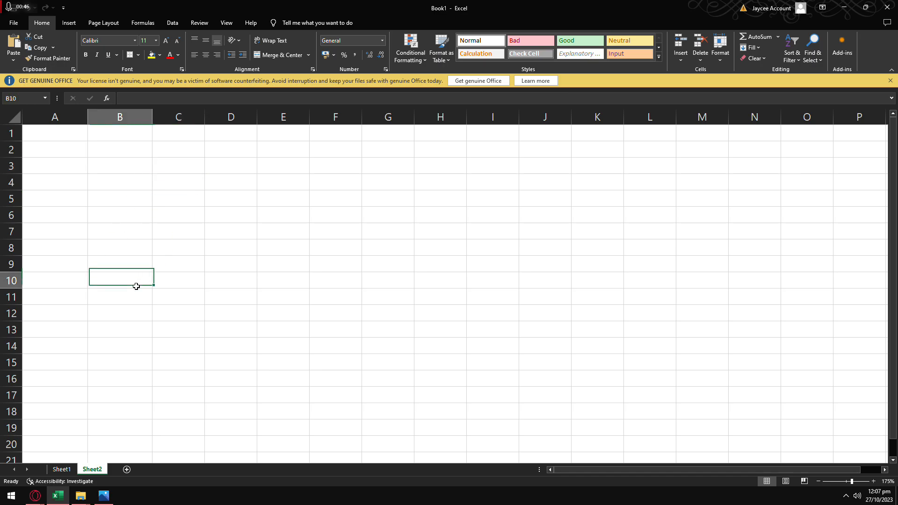
mouse_move(68, 140)
mouse_down()
mouse_move(350, 259)
mouse_move(633, 346)
mouse_move(543, 375)
mouse_move(507, 357)
mouse_up()
click(283, 280)
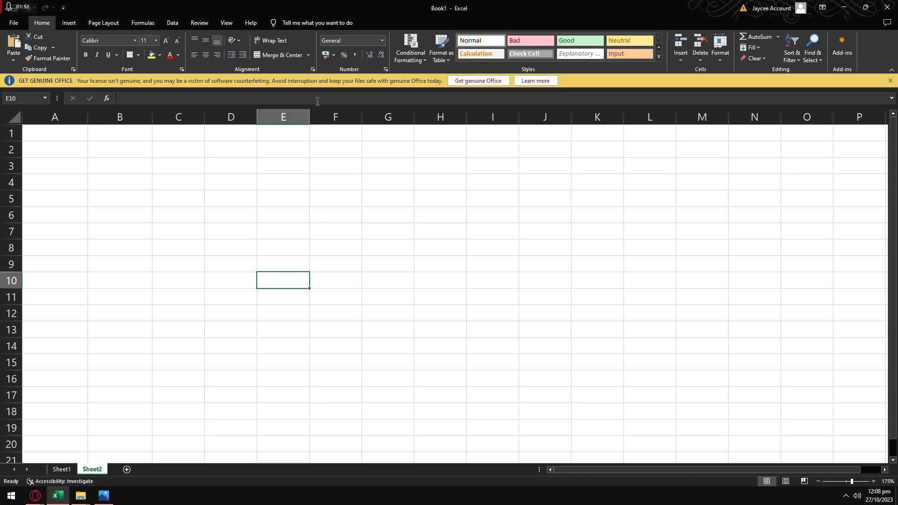
drag(309, 115, 326, 115)
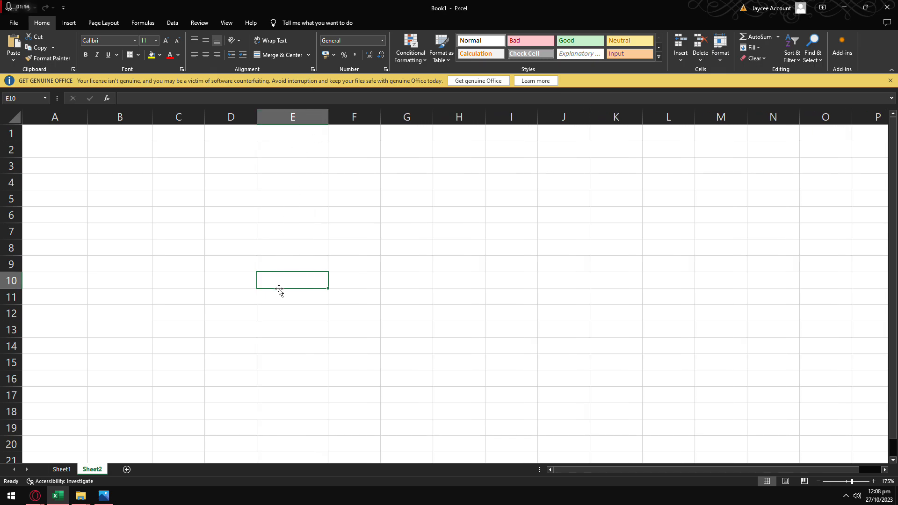
text(=SIM)
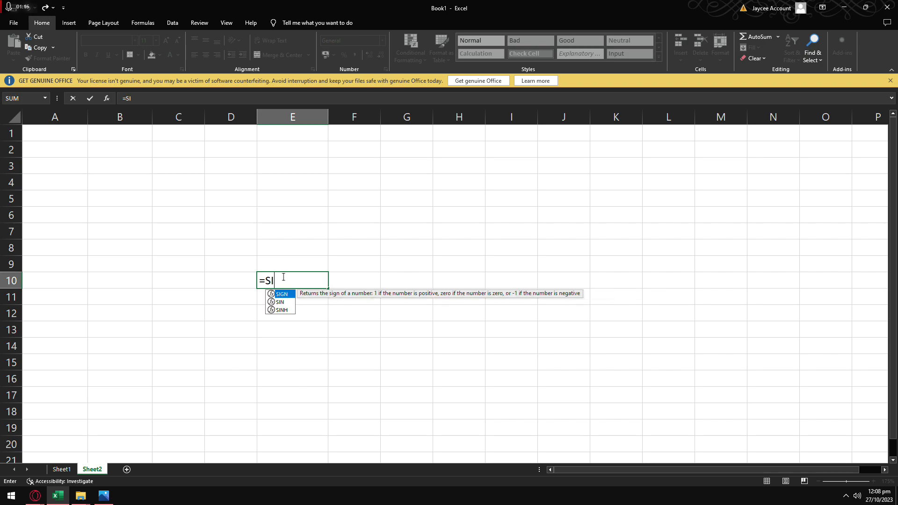
key(BackSpace)
key(BackSpace)
text(UM)
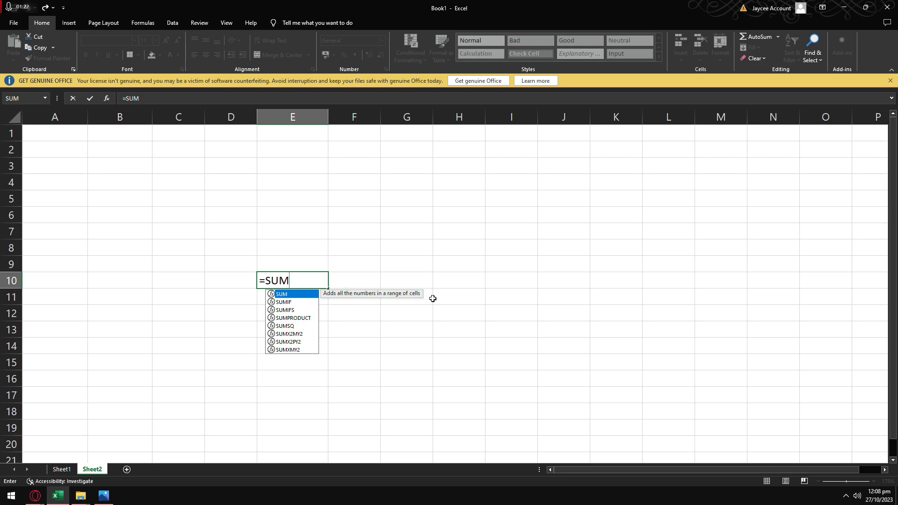
drag(301, 280, 227, 265)
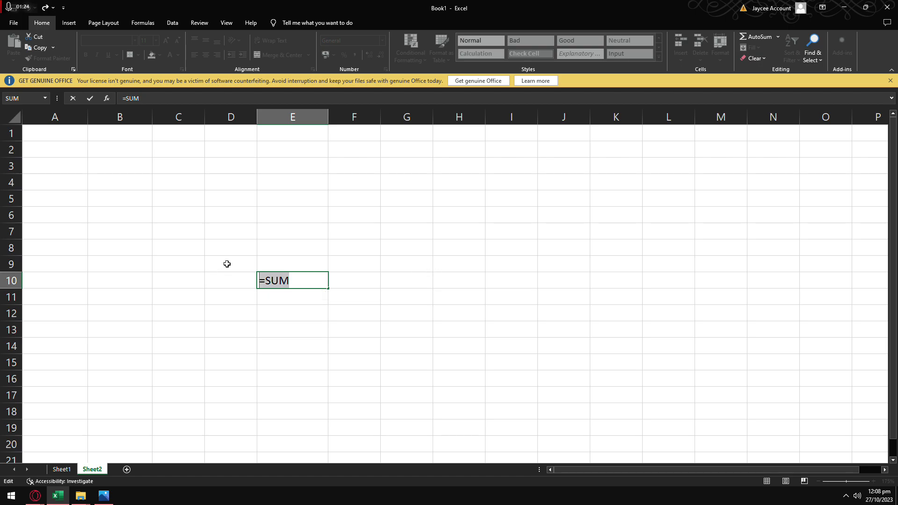
key(Delete)
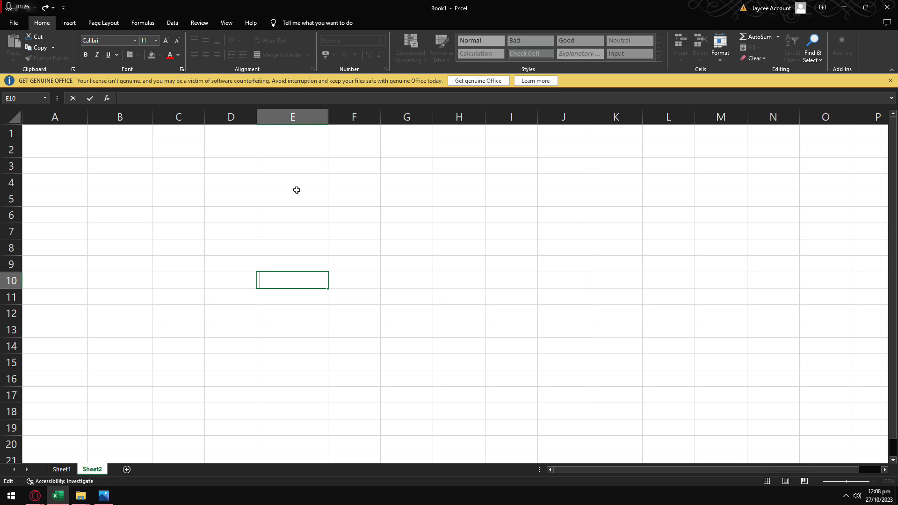
- Widen column D slightly
click(231, 117)
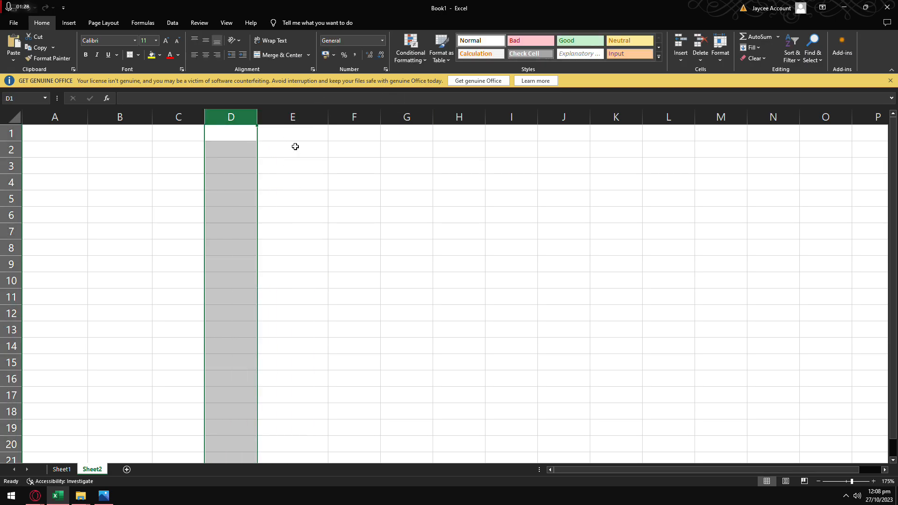
drag(263, 123, 266, 124)
click(338, 144)
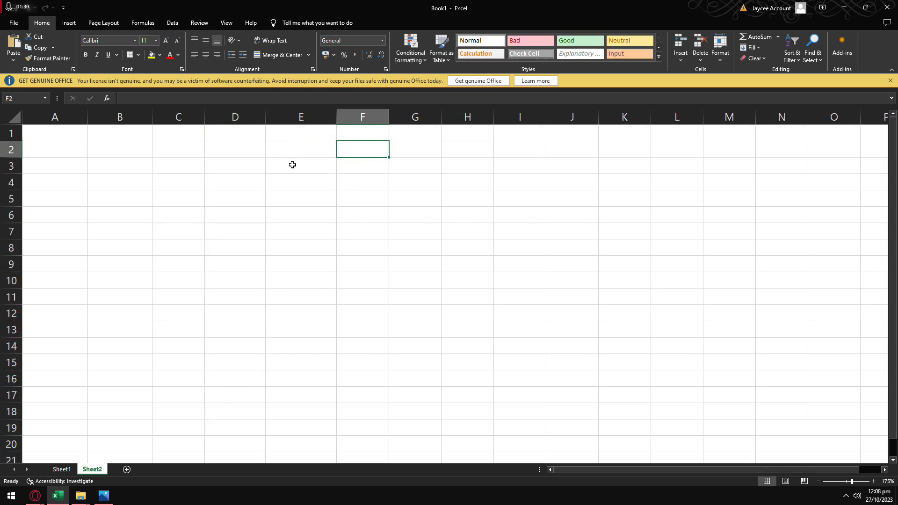
- Enter the header COLUMN 1 in cell E5
double_click(294, 193)
text(num)
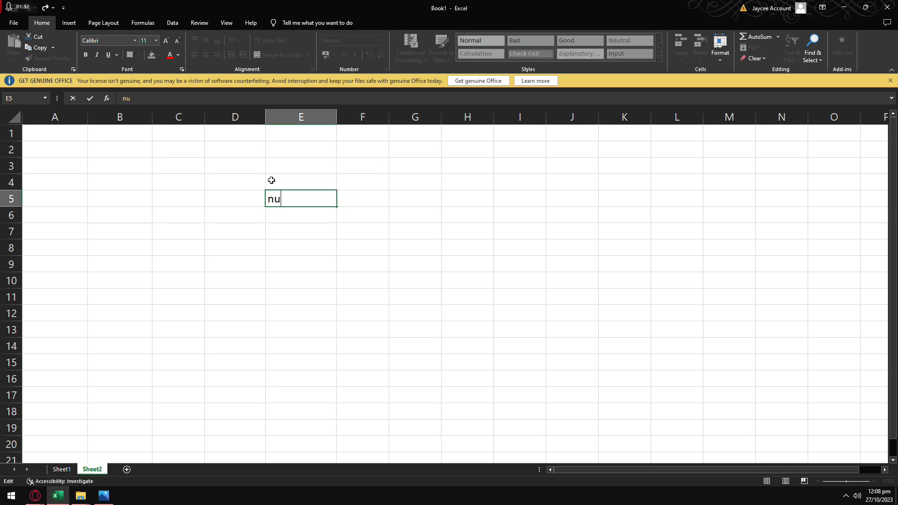
key(BackSpace)
key(BackSpace)
key(BackSpace)
text(NUMBER)
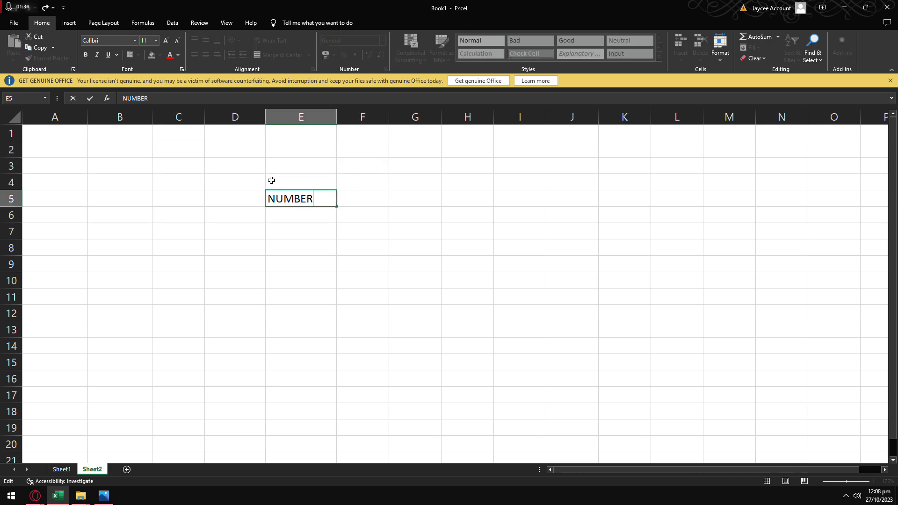
key(BackSpace)
key(BackSpace)
key(BackSpace)
key(BackSpace)
key(BackSpace)
key(BackSpace)
text(COLUMN 1)
key(Return)
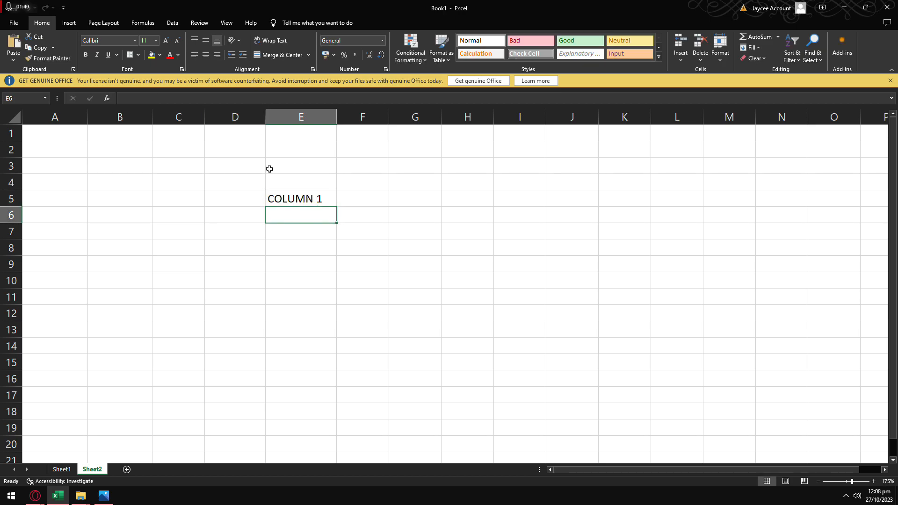
- Widen column E well beyond its header and center the COLUMN 1 text horizontally in cell E5
drag(337, 115, 397, 111)
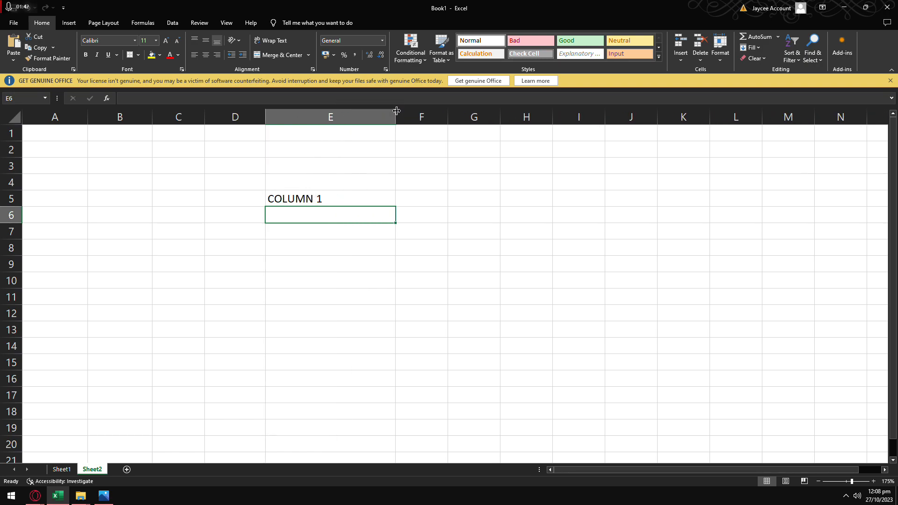
click(310, 198)
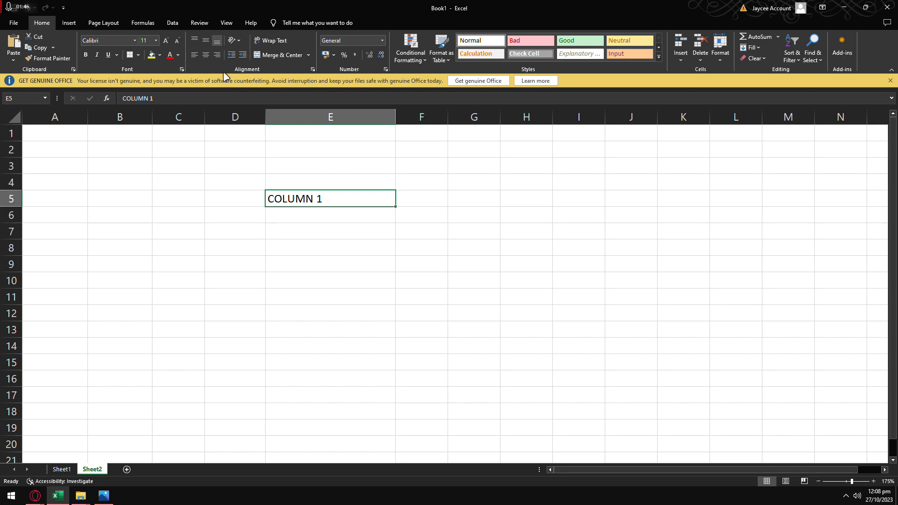
click(205, 56)
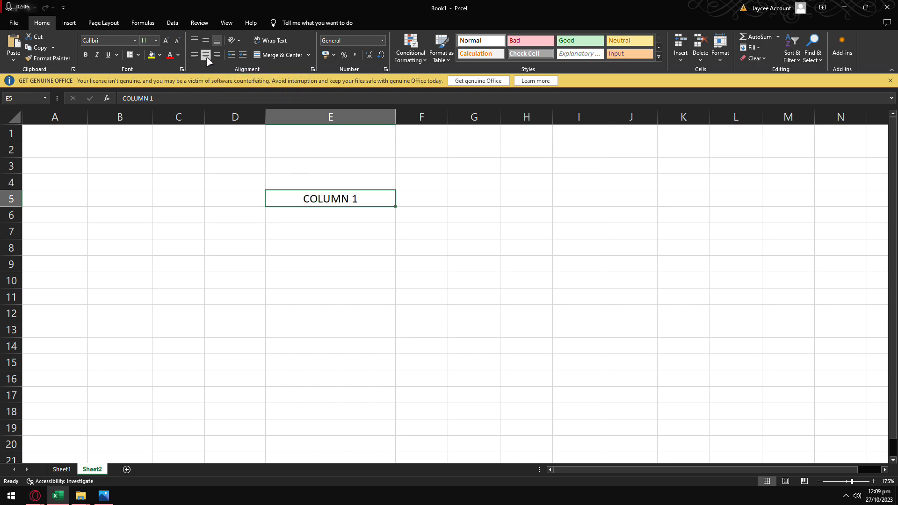
mouse_move(396, 116)
mouse_down()
mouse_move(319, 117)
mouse_move(425, 117)
mouse_move(340, 116)
mouse_move(391, 117)
mouse_up()
- Increase the height of row 5 to about double that of the other rows
click(11, 140)
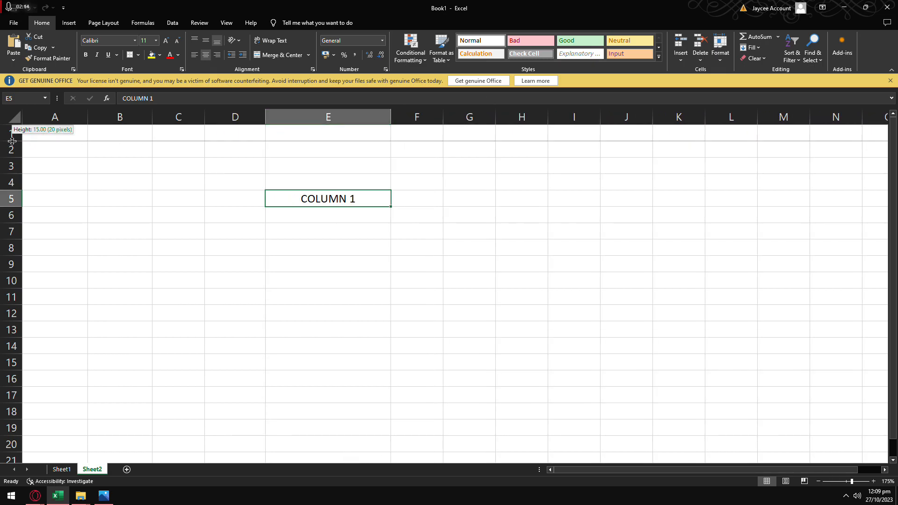
mouse_move(14, 207)
mouse_down()
mouse_move(14, 222)
mouse_move(19, 212)
mouse_up()
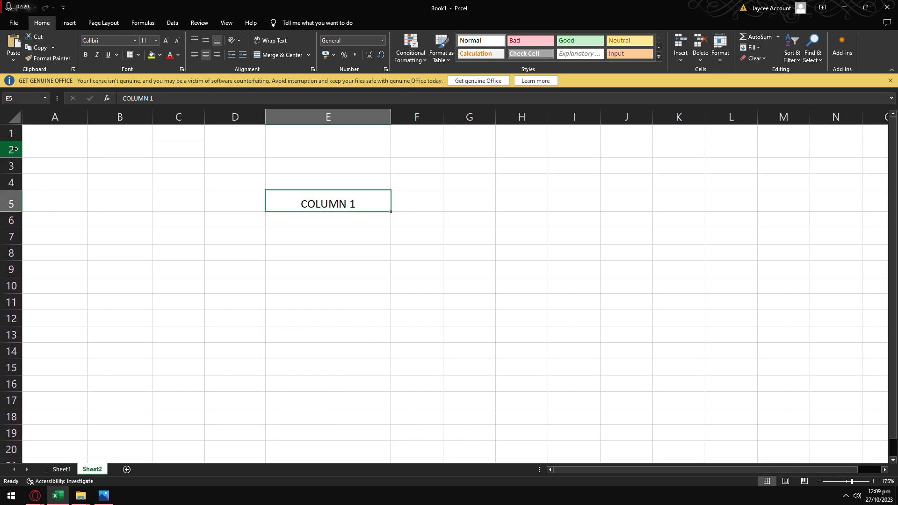
drag(14, 212, 14, 222)
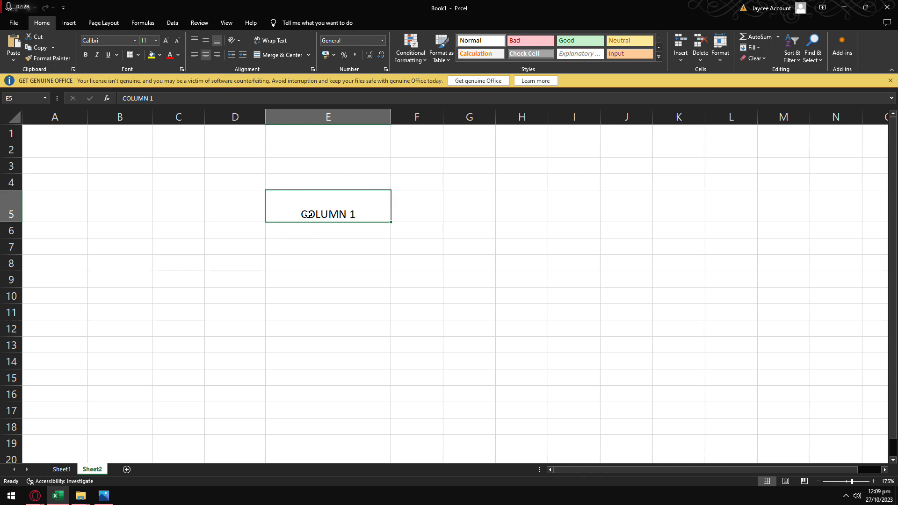
- Try the vertical and horizontal alignments on the COLUMN 1 header, leaving it top-aligned and centered horizontally
click(207, 42)
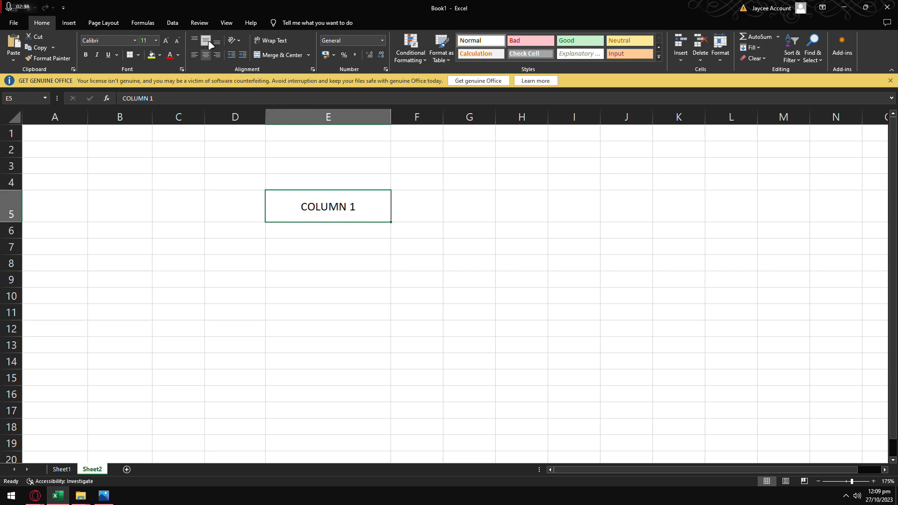
click(195, 40)
click(194, 55)
click(206, 55)
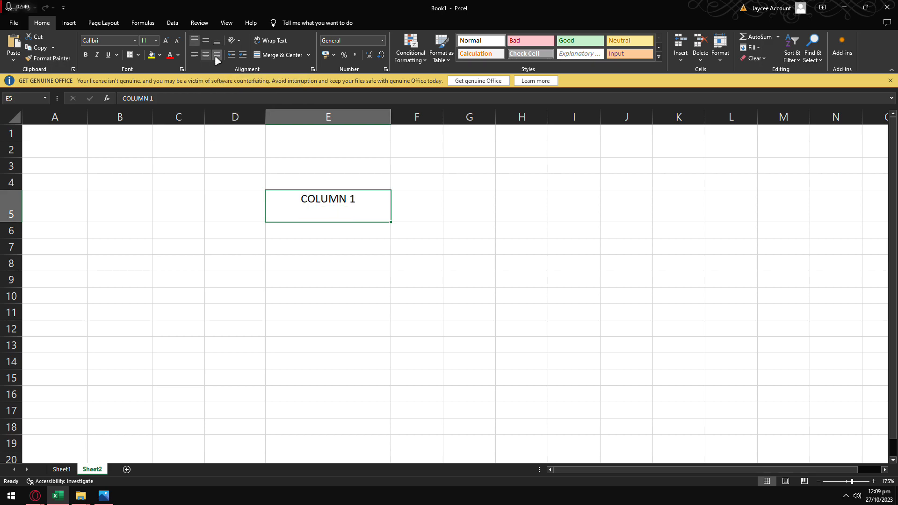
click(217, 56)
click(217, 42)
click(195, 41)
click(195, 55)
click(205, 56)
click(217, 56)
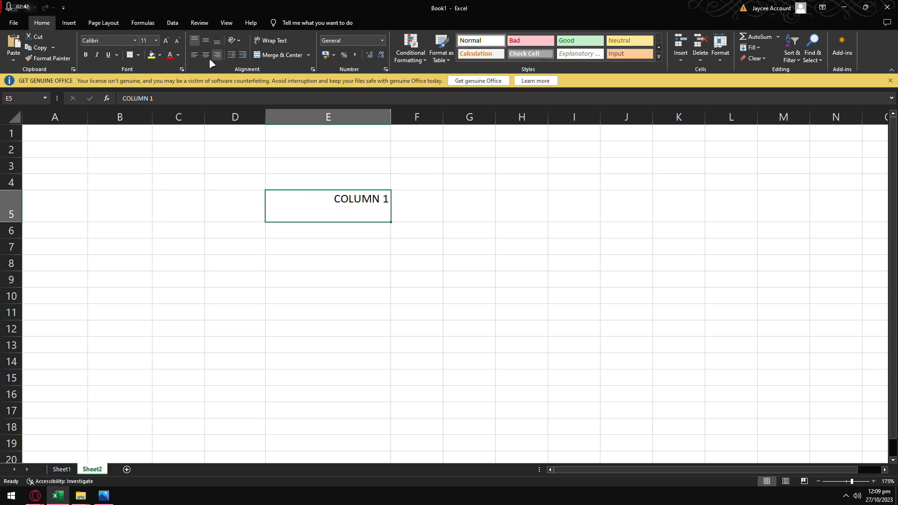
click(196, 56)
click(206, 55)
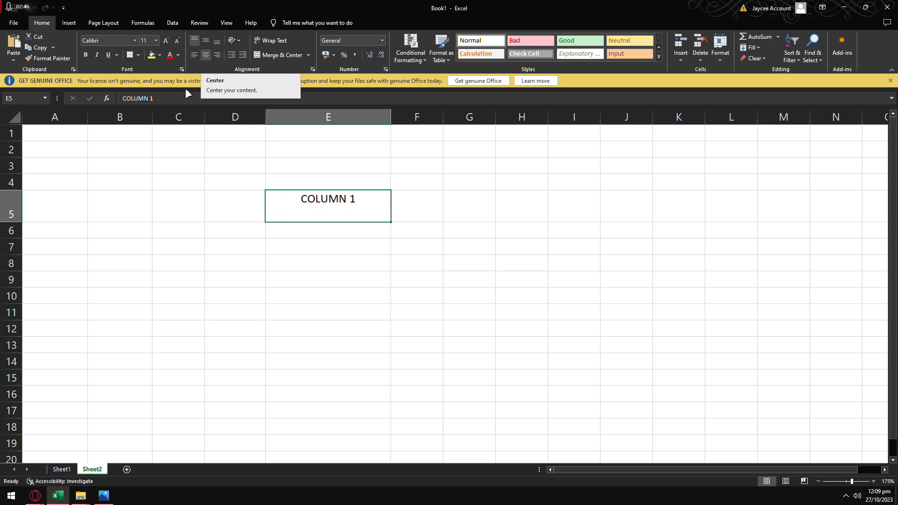
- Reduce row 5 to the same height as the other rows and narrow column E closer to its header
drag(14, 223, 14, 206)
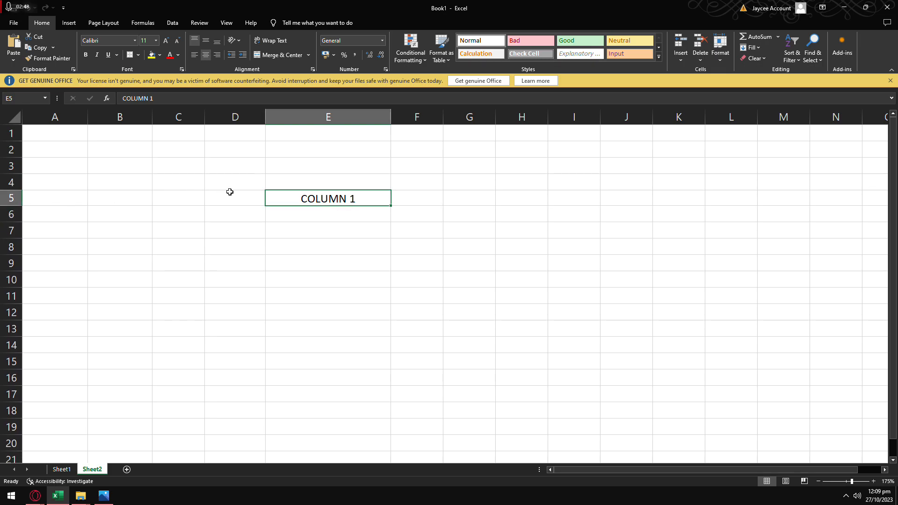
drag(391, 117, 358, 117)
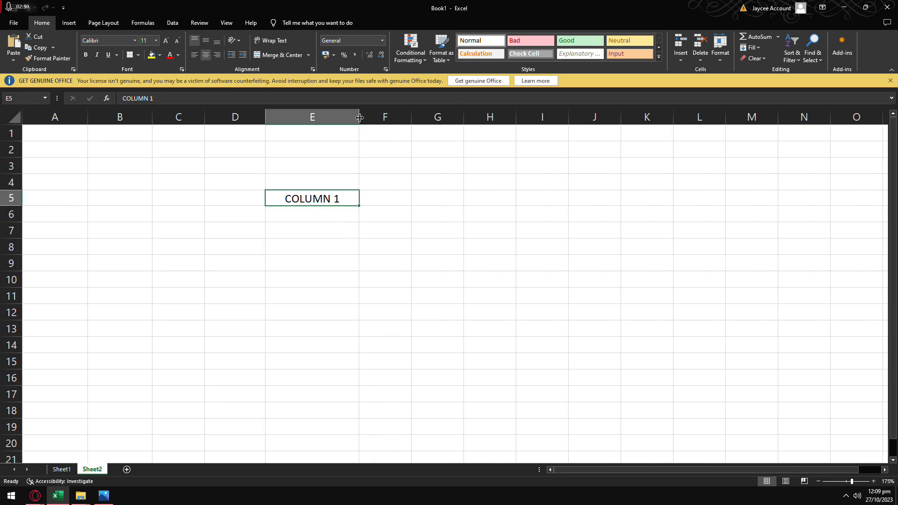
click(374, 166)
- Enter 19 in cell E6 and 69 in cell E7 under the COLUMN 1 header
click(315, 219)
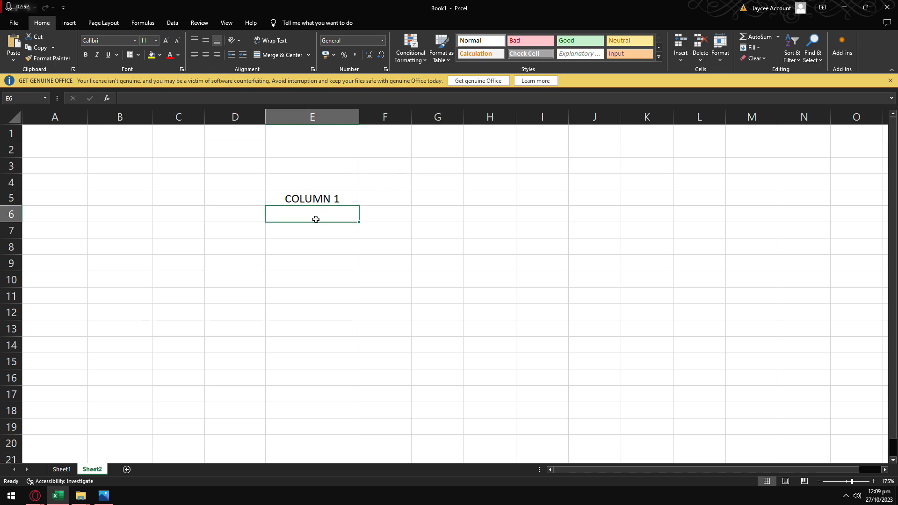
double_click(316, 220)
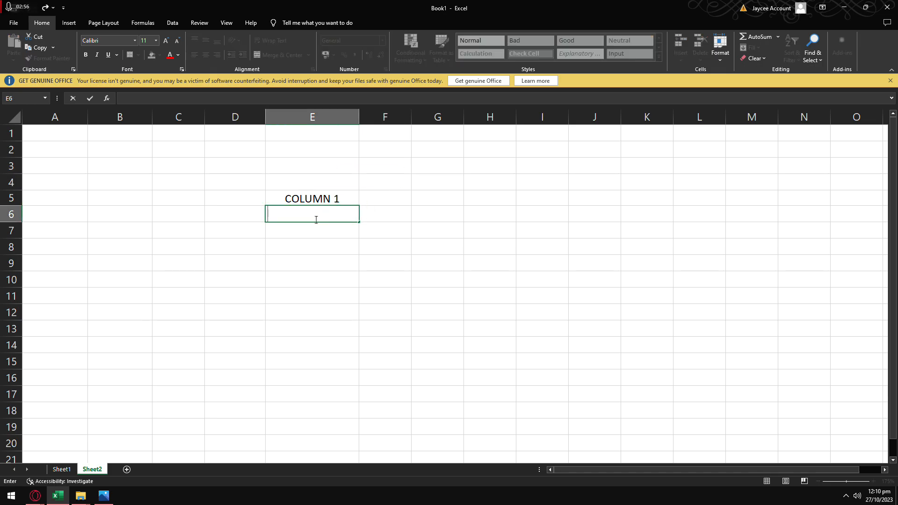
text(19)
click(301, 225)
double_click(304, 228)
text(69)
click(309, 246)
click(305, 234)
double_click(355, 227)
- Enter 86, 42 and 15 in cells E8, E9 and E10
click(327, 260)
click(325, 247)
click(341, 233)
click(341, 243)
text(86)
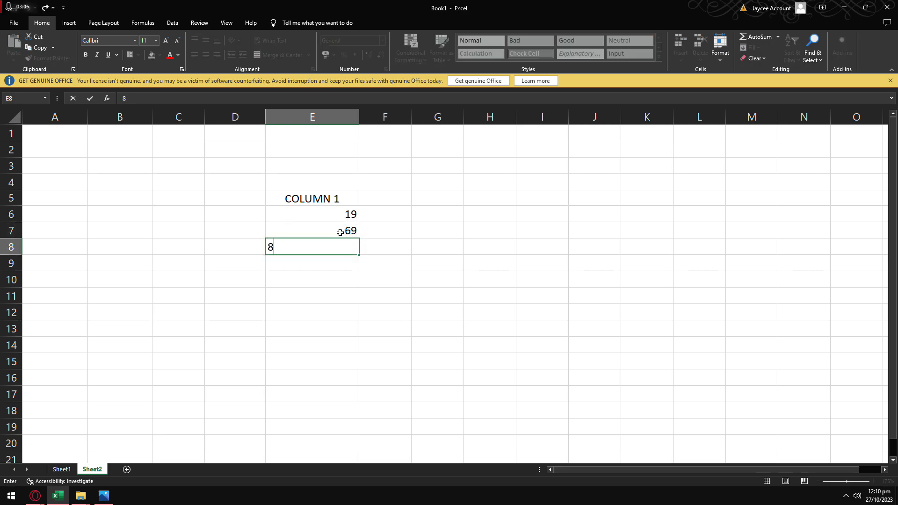
click(329, 266)
text(42)
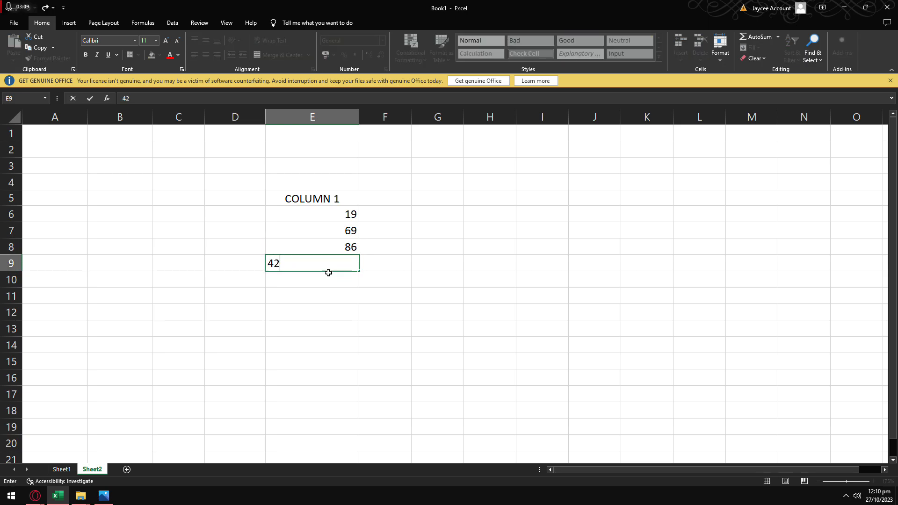
click(329, 274)
text(15)
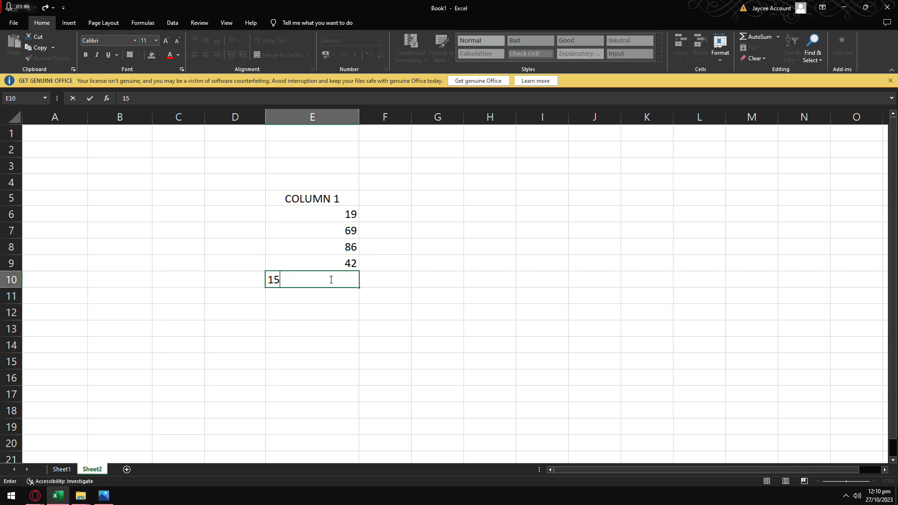
click(330, 293)
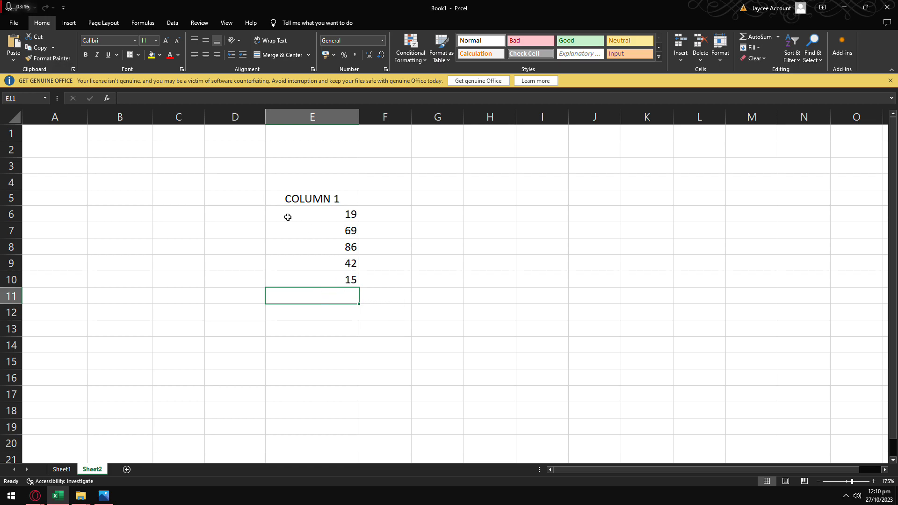
drag(283, 215, 345, 282)
click(365, 196)
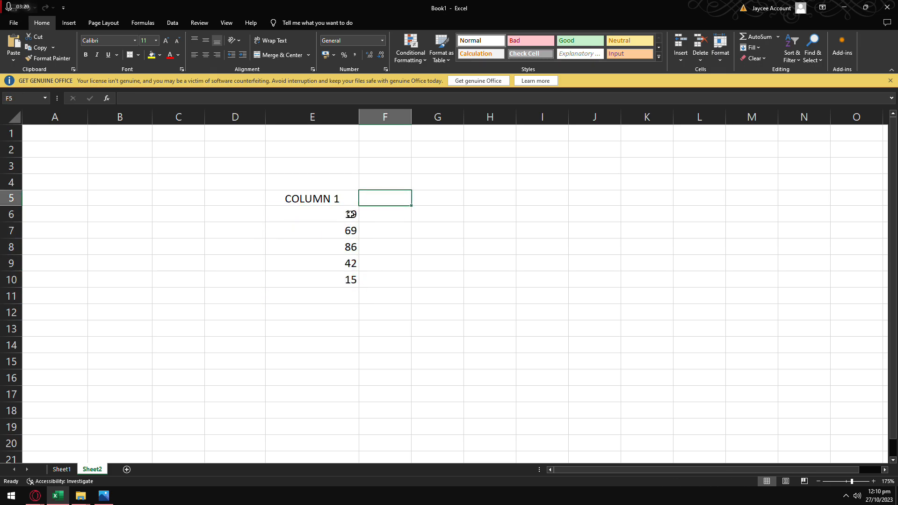
double_click(348, 295)
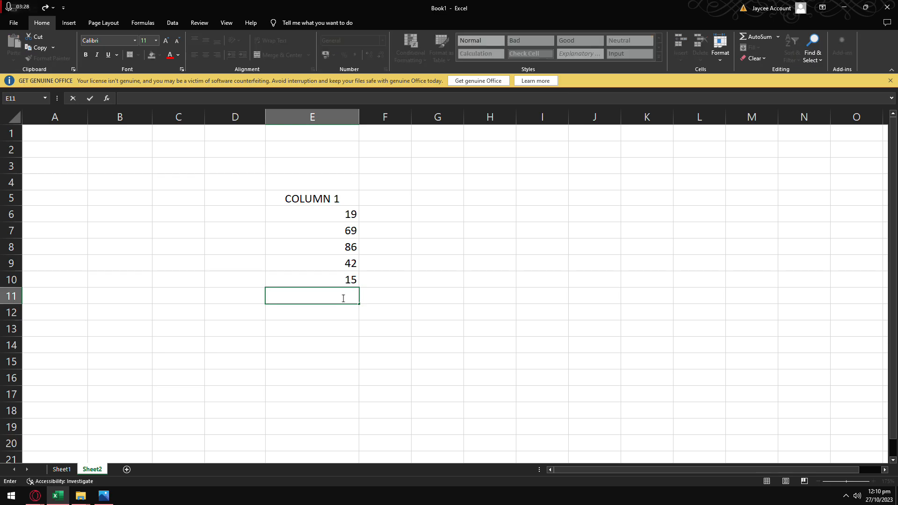
text(=A)
key(Escape)
- Enter the label "GRAND TOTAL:" in cell D11, beside the empty cell below the numbers
click(251, 291)
text(tot)
key(BackSpace)
key(BackSpace)
key(BackSpace)
text(GRAND TOTAL)
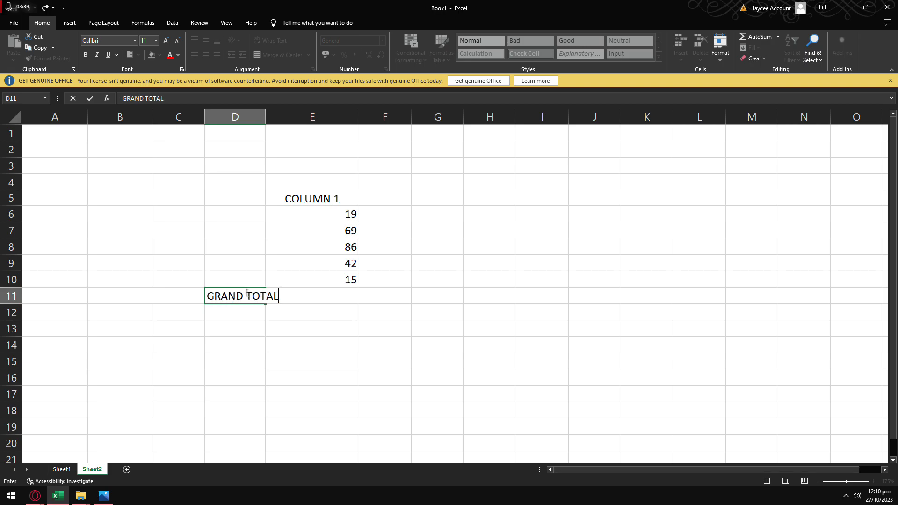
text(:)
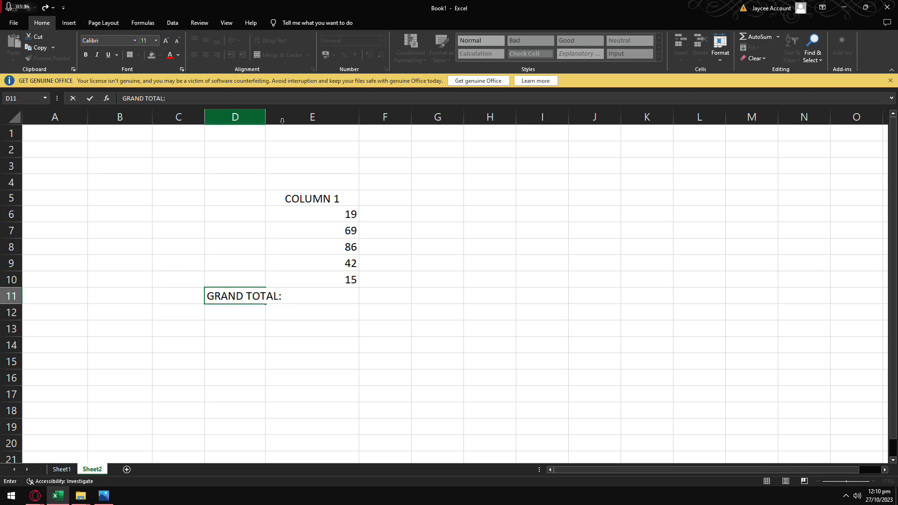
click(437, 149)
- Widen column D to fit the GRAND TOTAL label and narrow column E closer to its header
drag(265, 117, 289, 117)
drag(384, 117, 359, 117)
click(465, 182)
- Begin a SUM formula in cell E11 with "=SUM("
double_click(340, 299)
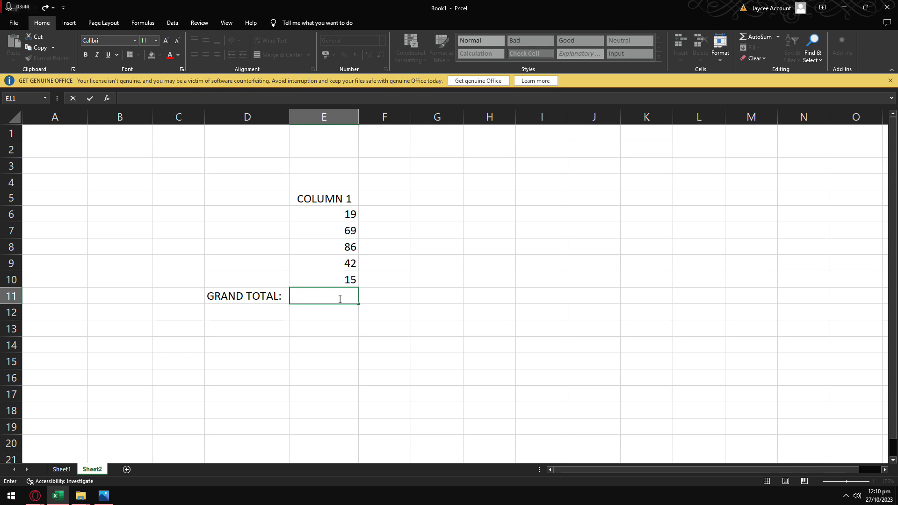
text(=sum)
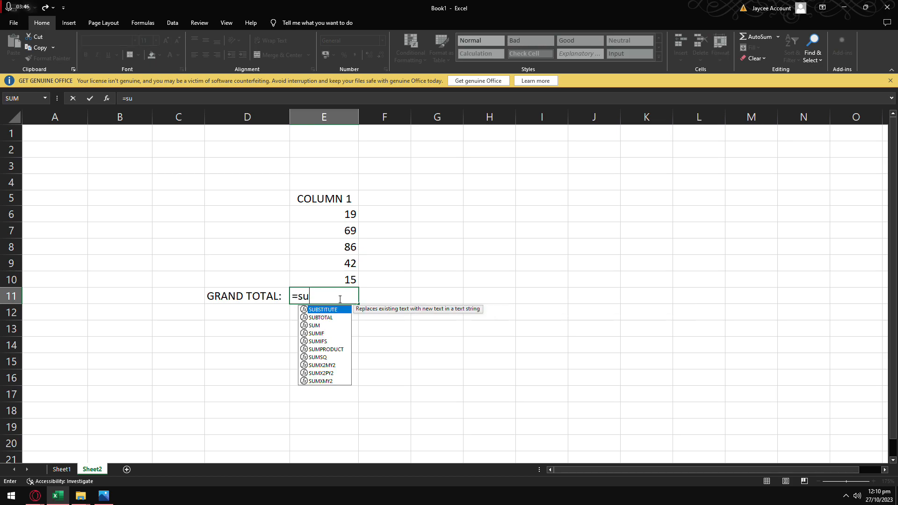
key(BackSpace)
key(BackSpace)
key(BackSpace)
text(SI)
key(BackSpace)
text(UM()
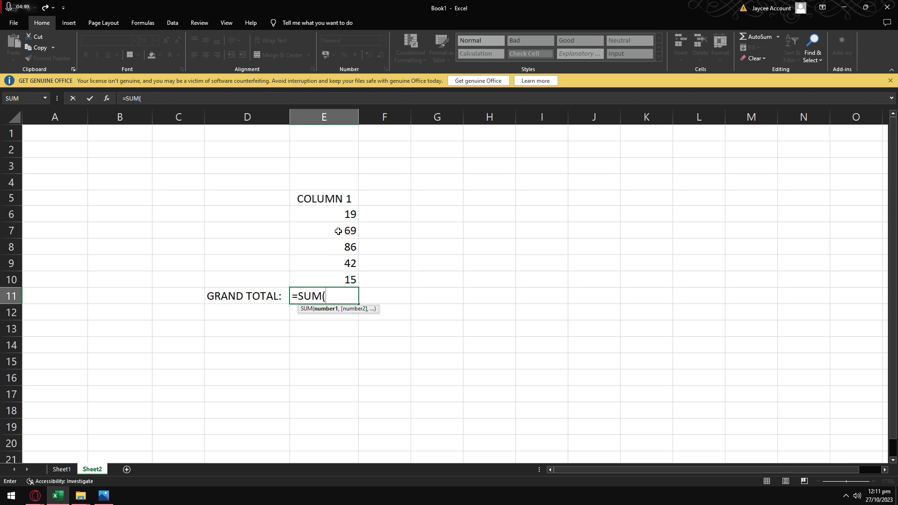
- Try picking the range E6:E10 as the SUM argument, and clear it from the formula again
click(346, 213)
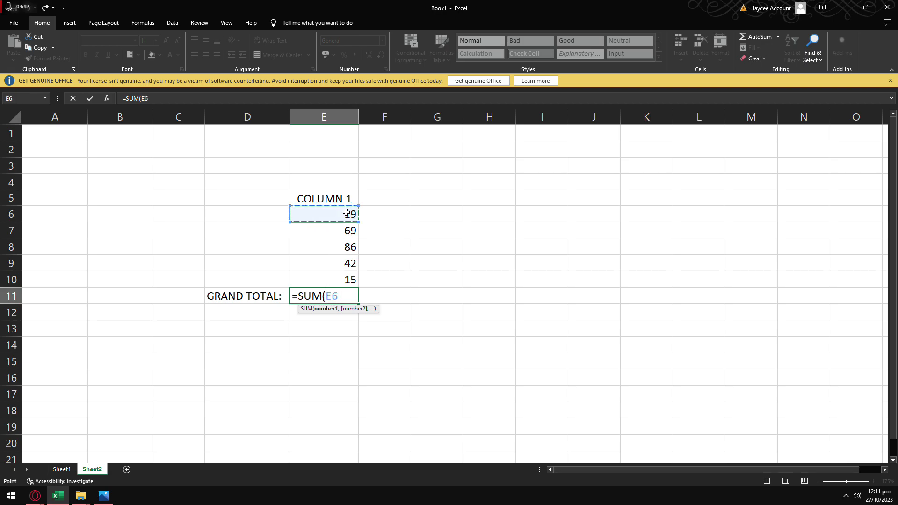
drag(346, 214, 347, 277)
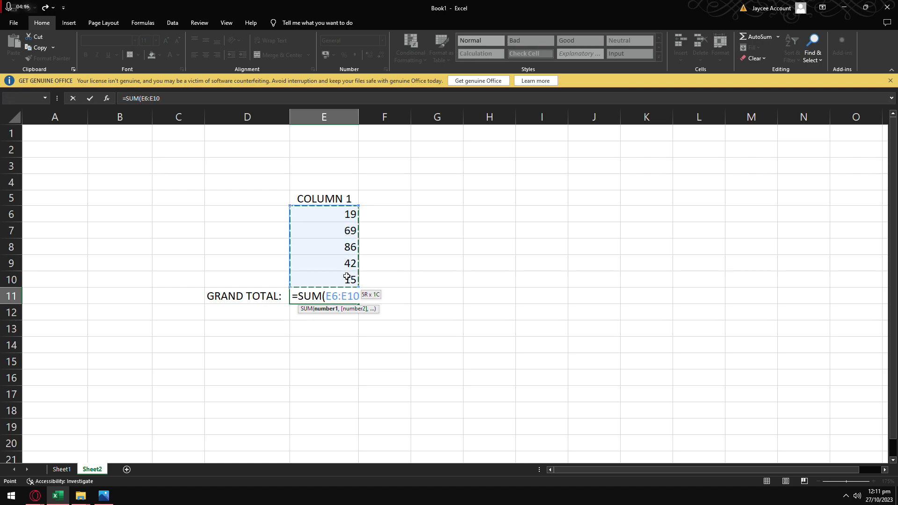
drag(347, 276, 347, 277)
drag(357, 296, 327, 296)
key(BackSpace)
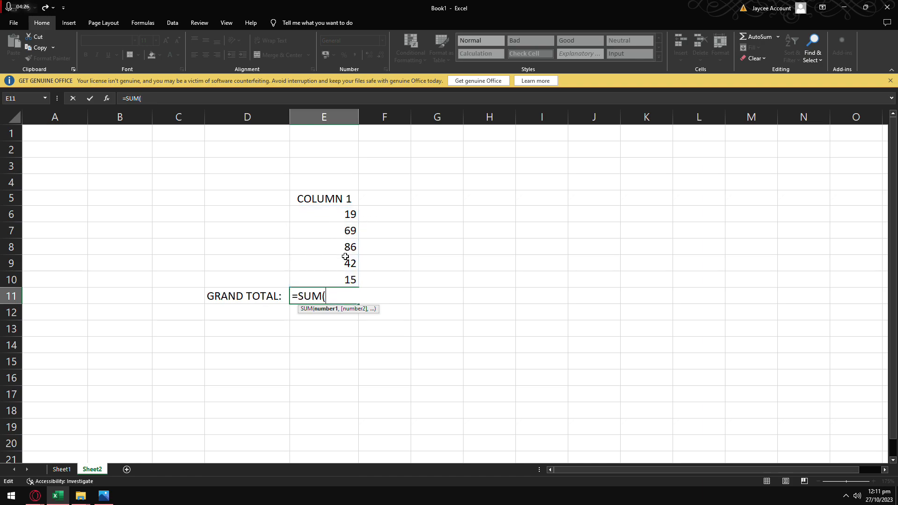
- Complete the formula in E11 as =SUM(E6:E5) and commit it
text(E6)
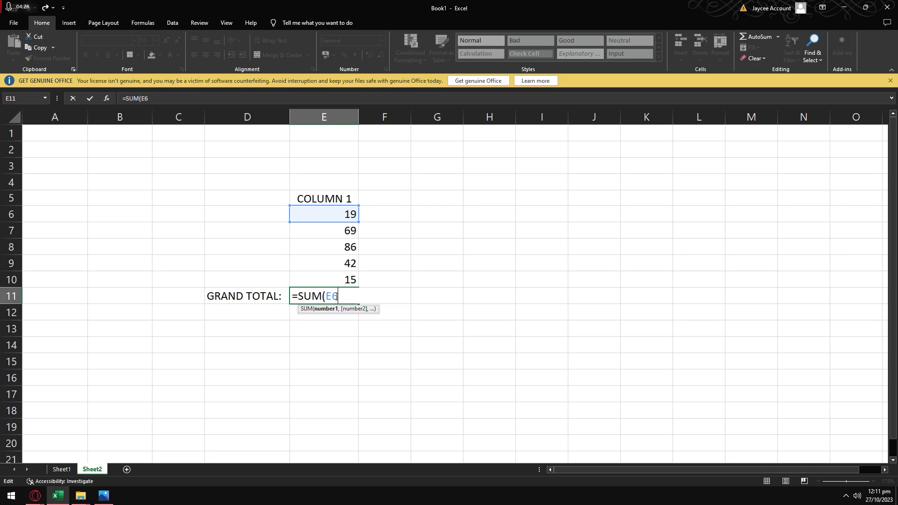
text(,)
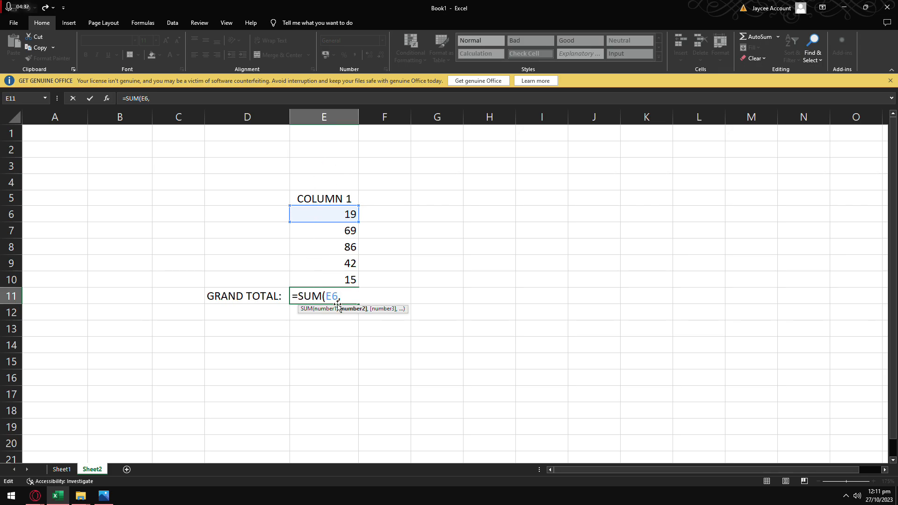
key(BackSpace)
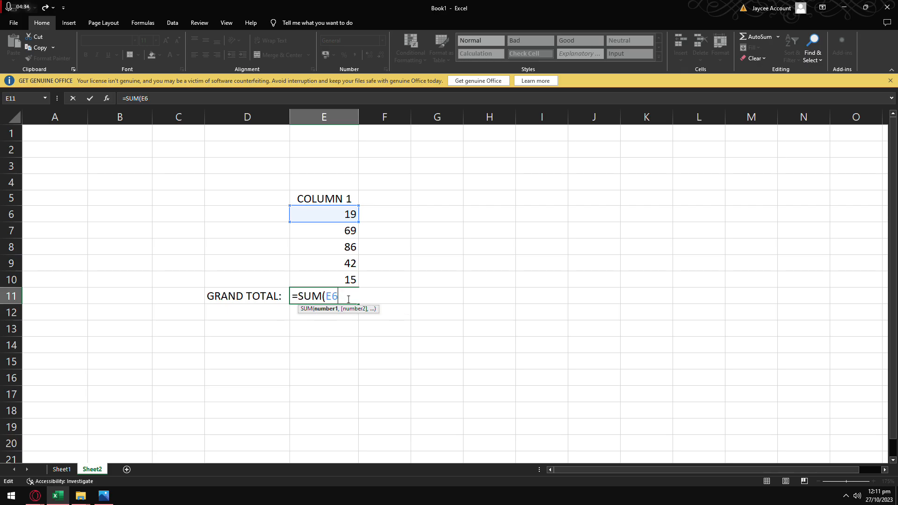
text(:E5)
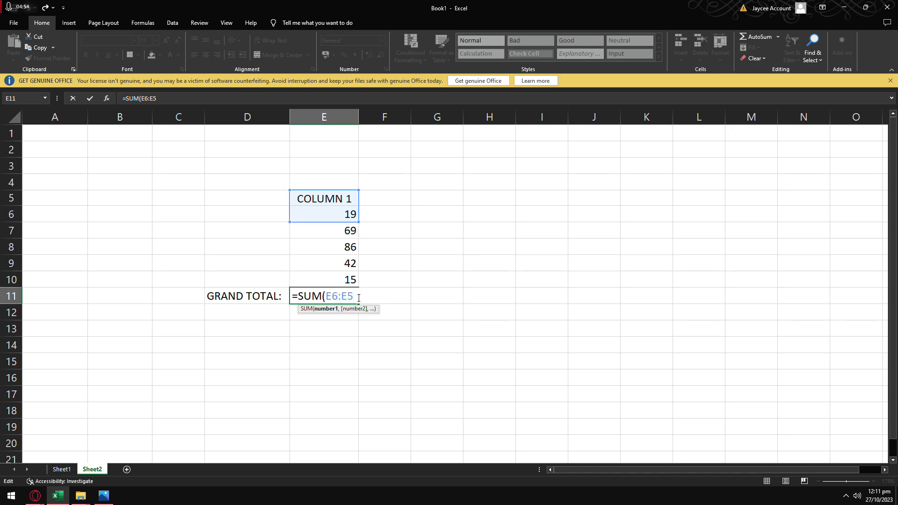
text(_)
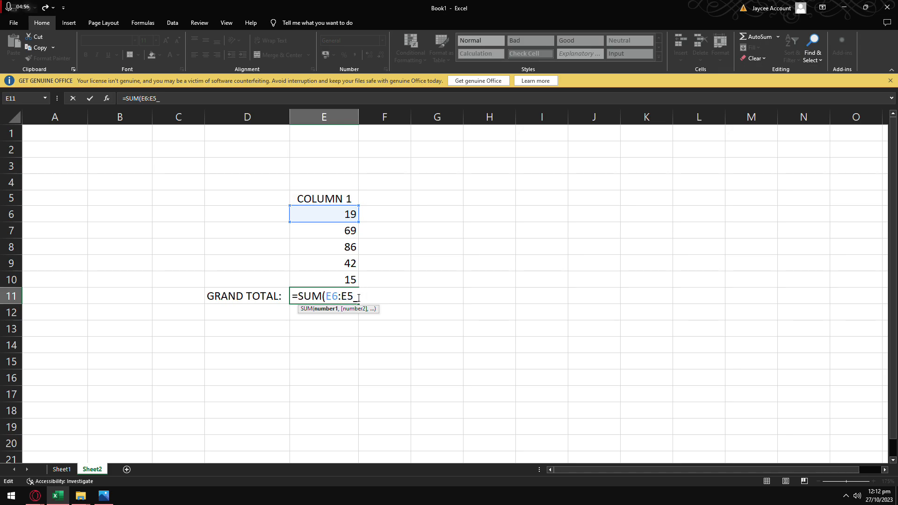
key(BackSpace)
text())
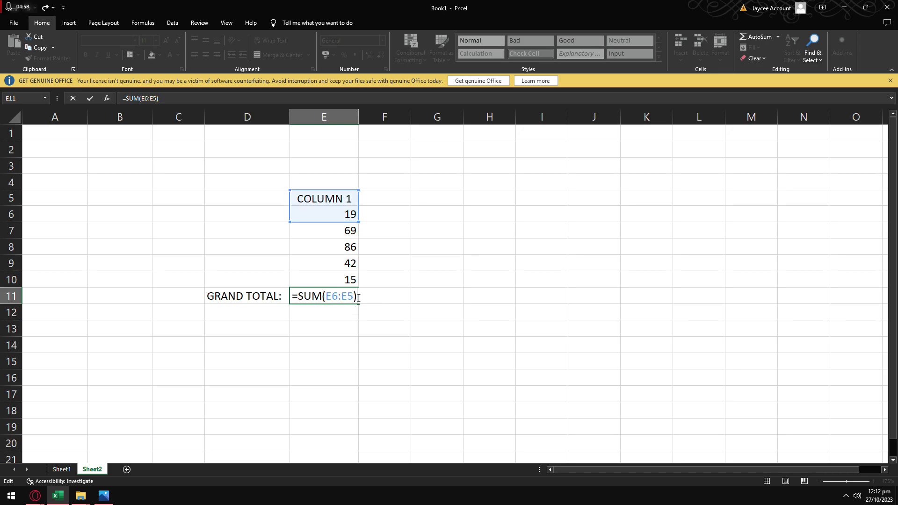
key(Return)
- Correct the range in E11 so the formula is =SUM(E6:E10)
click(359, 298)
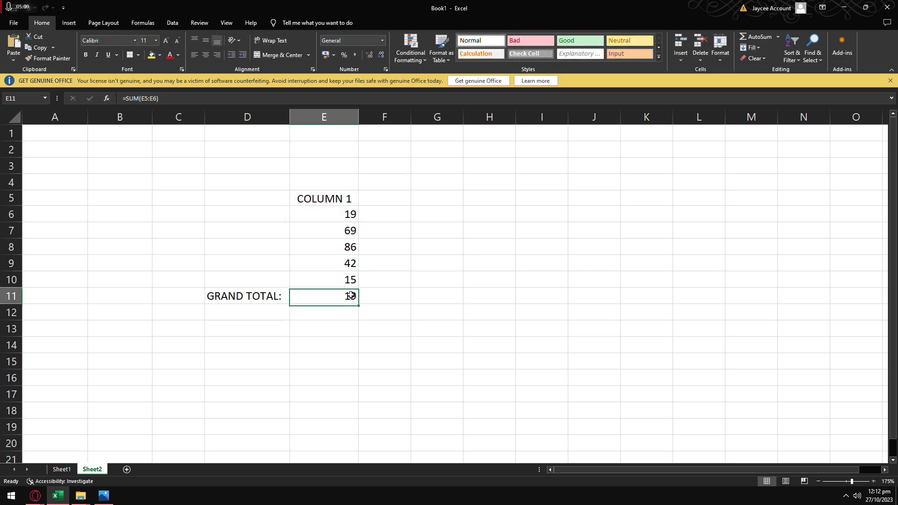
double_click(338, 298)
drag(336, 295, 332, 296)
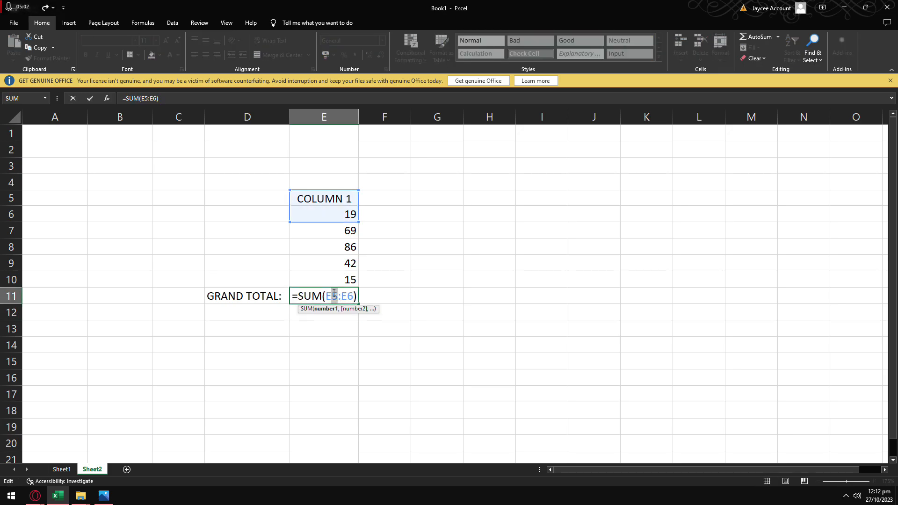
text(6:E)
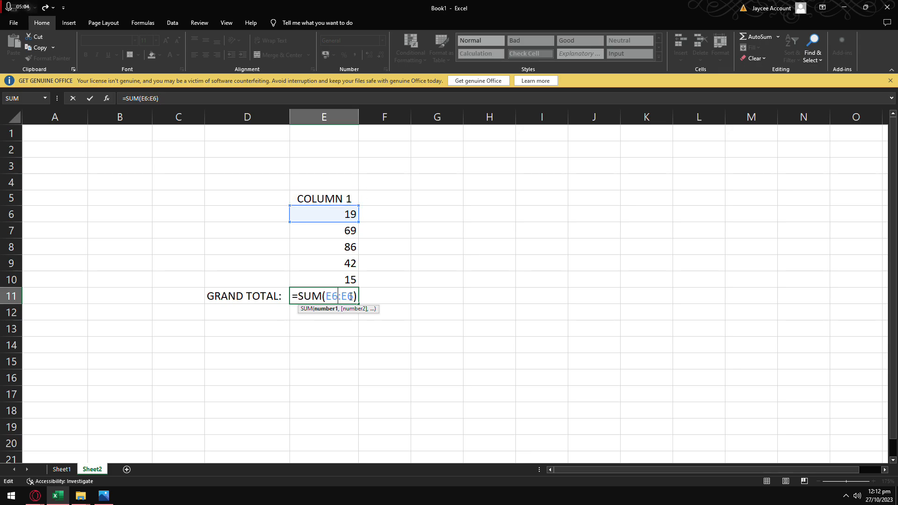
text(10)
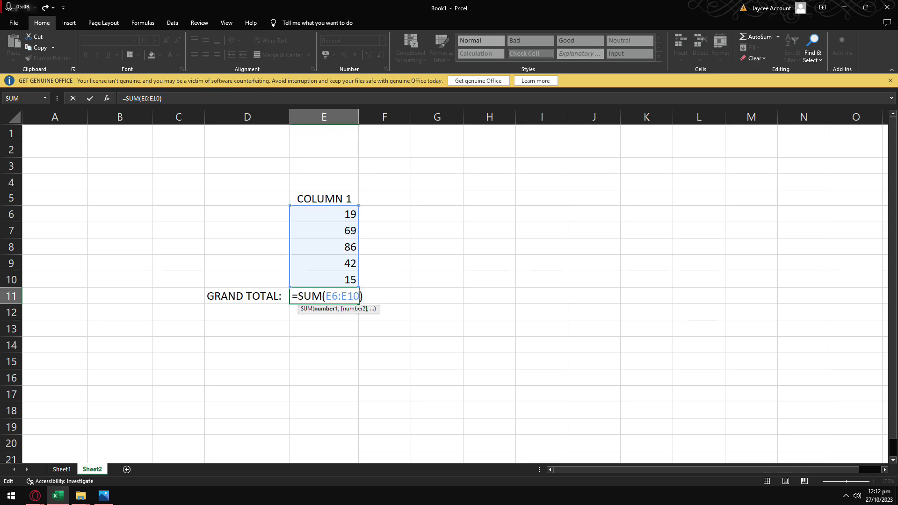
click(379, 299)
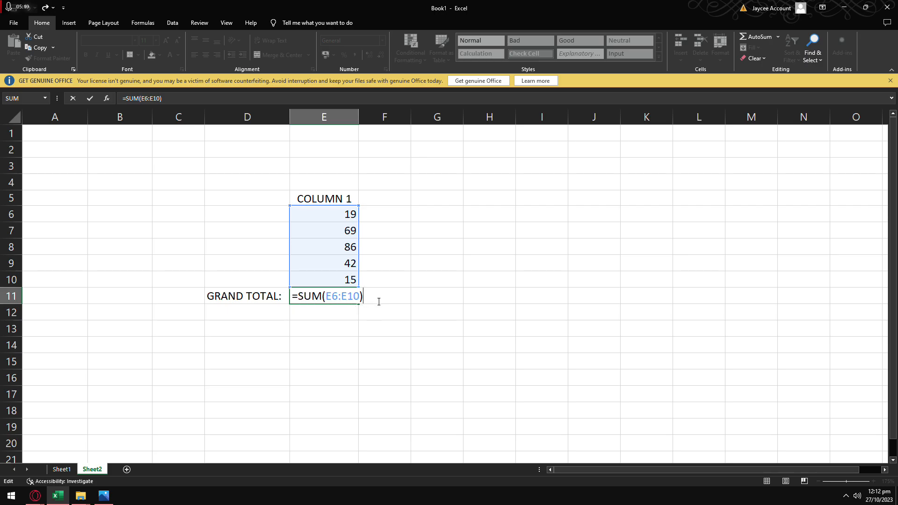
key(Return)
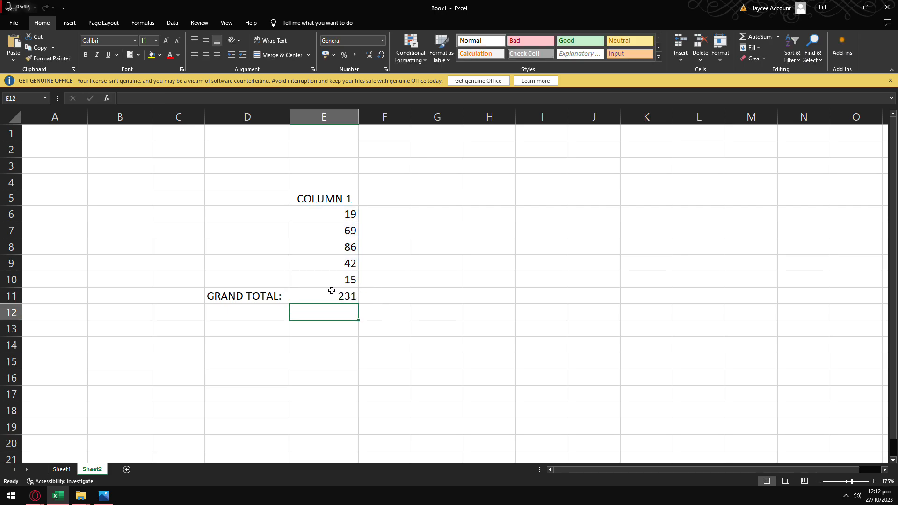
- Make row 11 slightly taller than the other rows
click(345, 300)
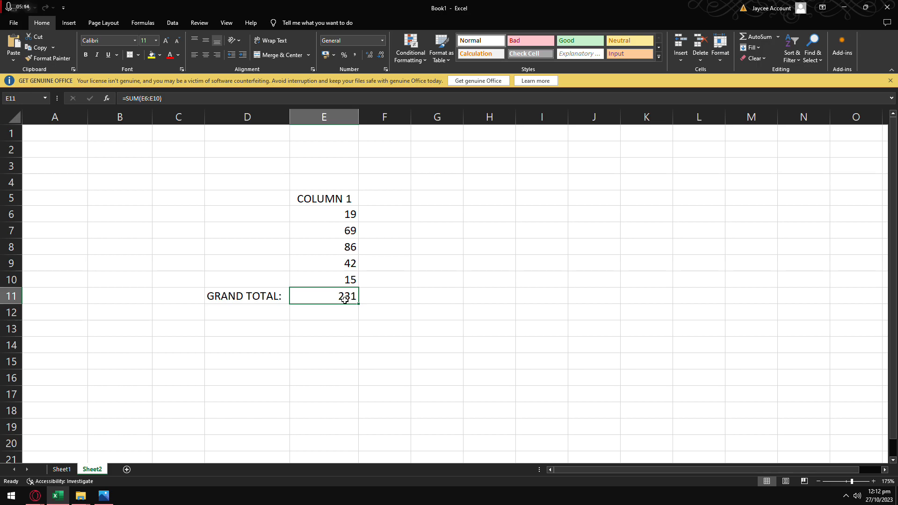
drag(12, 304, 12, 318)
mouse_move(11, 288)
mouse_down()
mouse_move(11, 302)
mouse_move(11, 288)
mouse_up()
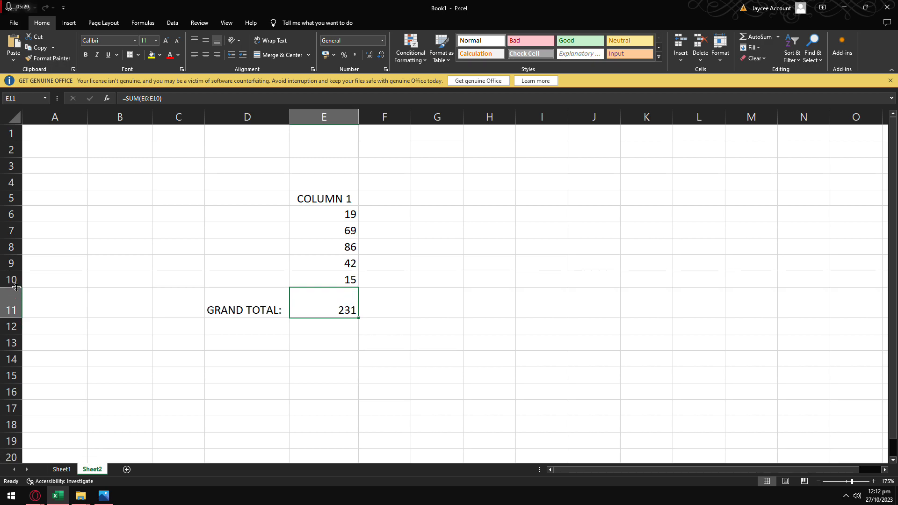
drag(12, 318, 11, 308)
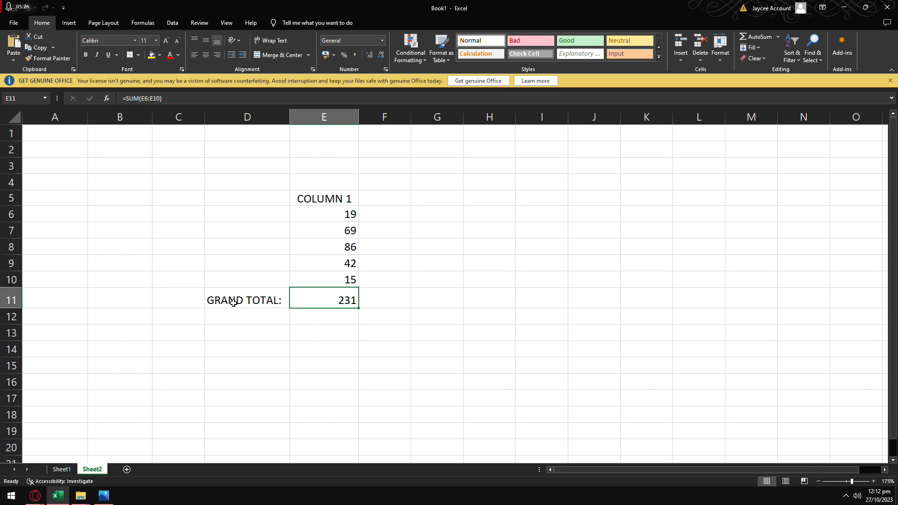
click(260, 295)
drag(260, 295, 333, 296)
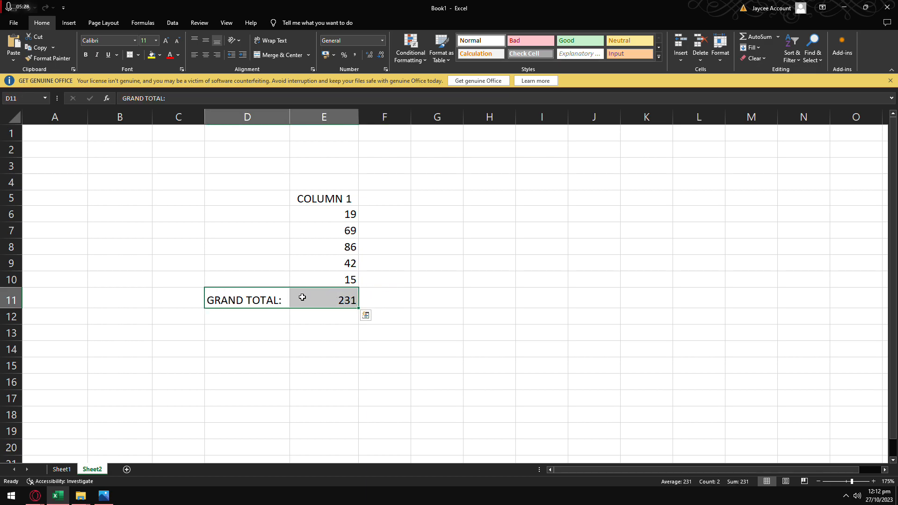
click(292, 330)
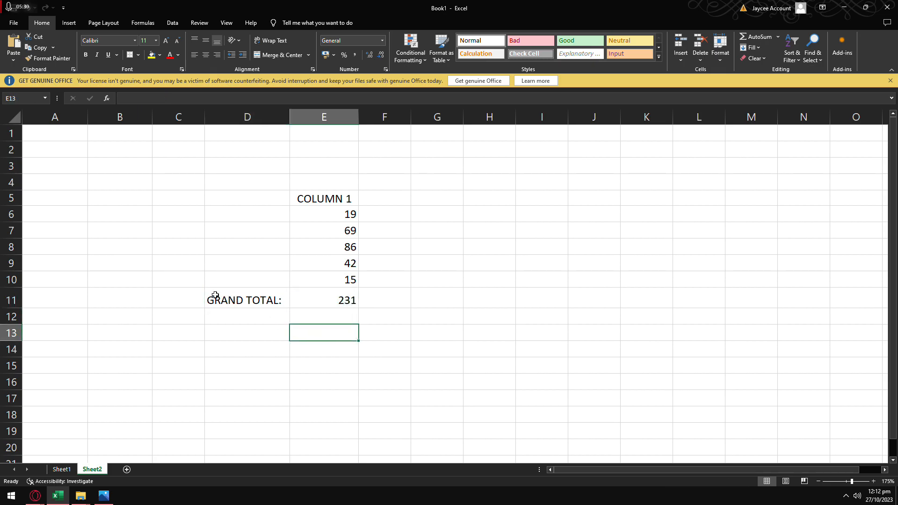
drag(212, 295, 331, 295)
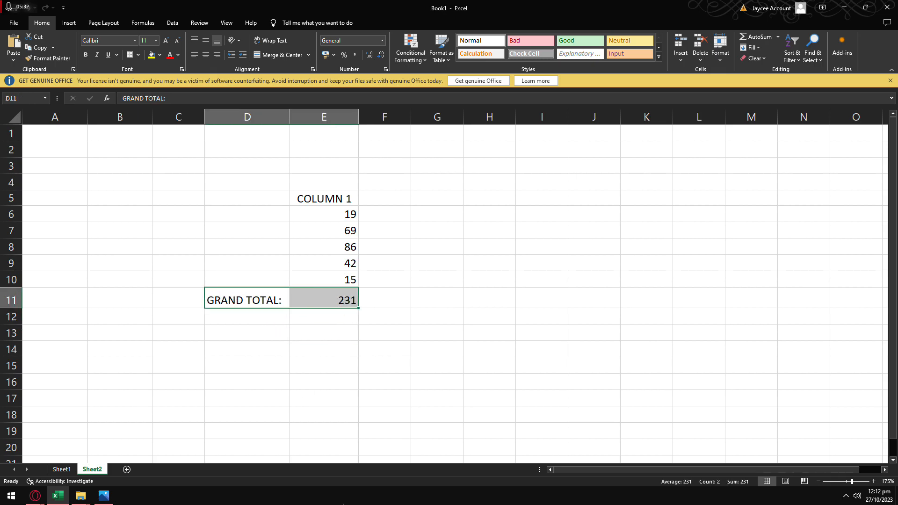
click(308, 329)
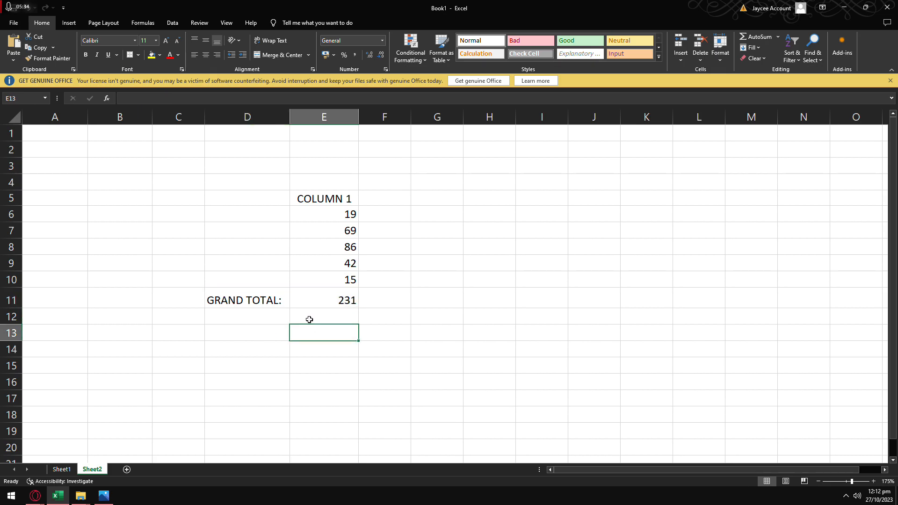
click(248, 301)
click(335, 296)
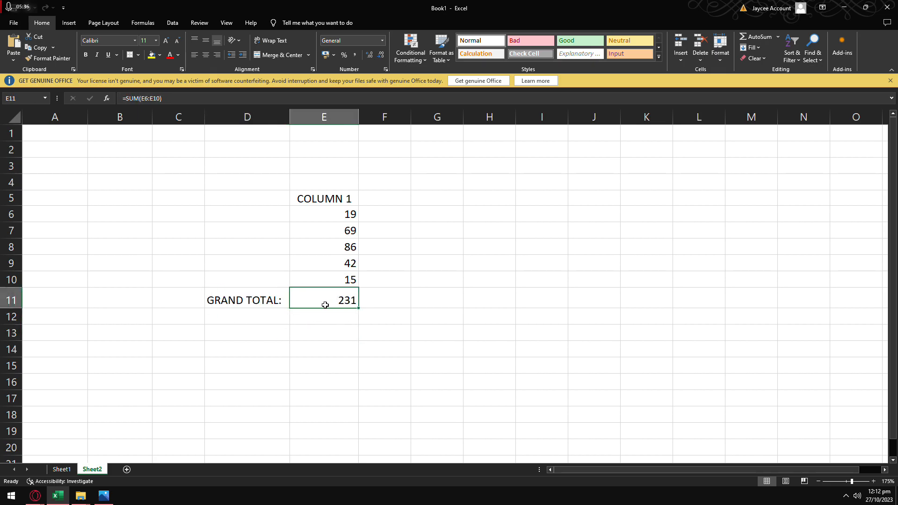
drag(241, 298, 325, 301)
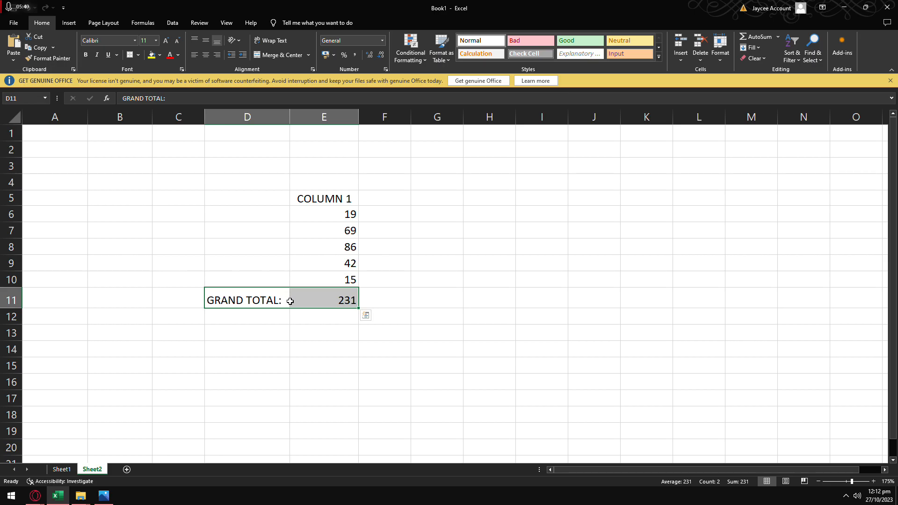
click(263, 312)
click(268, 301)
drag(267, 302, 335, 300)
click(241, 298)
key(Up)
key(Up)
- Try larger and smaller font sizes on the GRAND TOTAL label and its sum in D11:E11, ending at size 14
drag(250, 293, 321, 292)
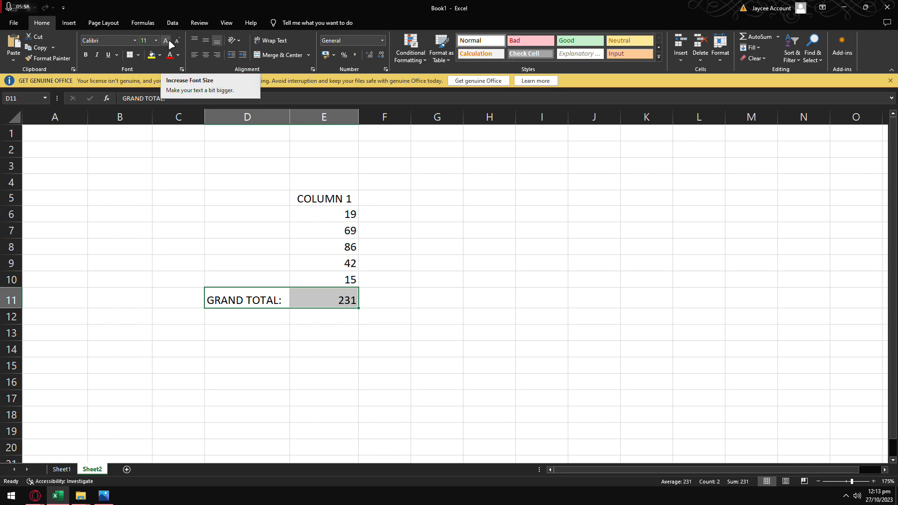
click(145, 40)
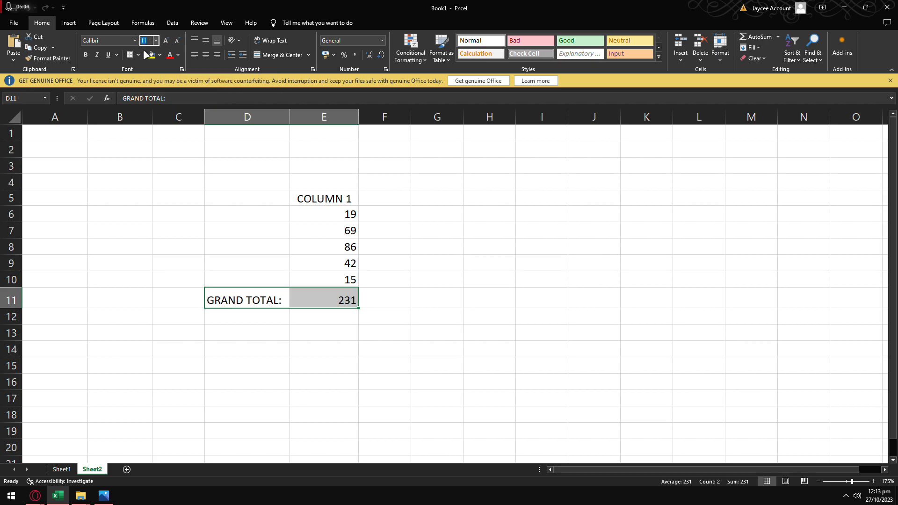
click(167, 42)
click(167, 41)
click(167, 41)
click(167, 41)
click(177, 42)
click(177, 42)
click(176, 42)
click(176, 42)
click(177, 42)
click(169, 42)
click(169, 42)
click(169, 42)
click(427, 294)
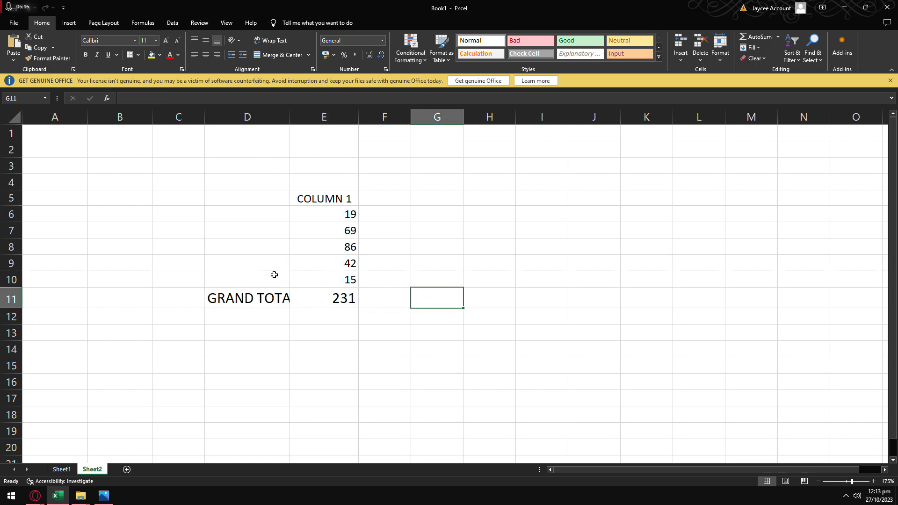
- Widen column D until the enlarged GRAND TOTAL label fits in its cell
click(248, 297)
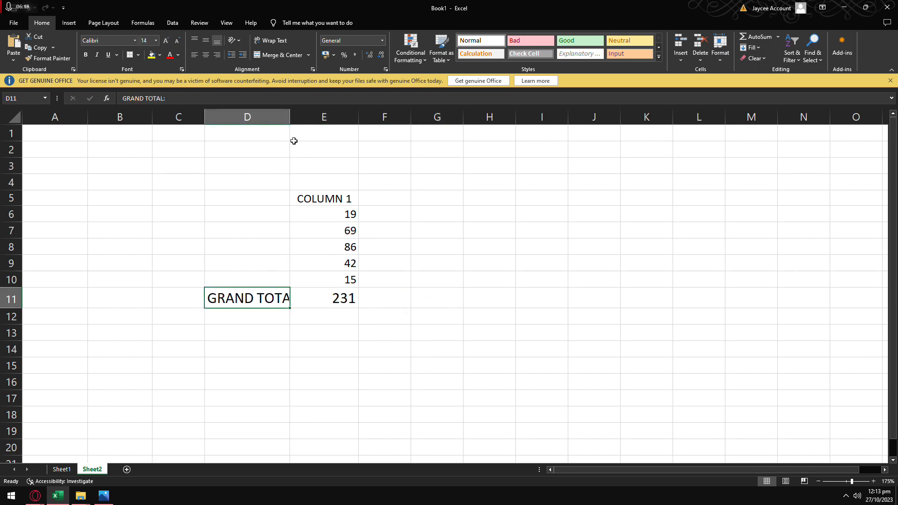
drag(290, 116, 303, 116)
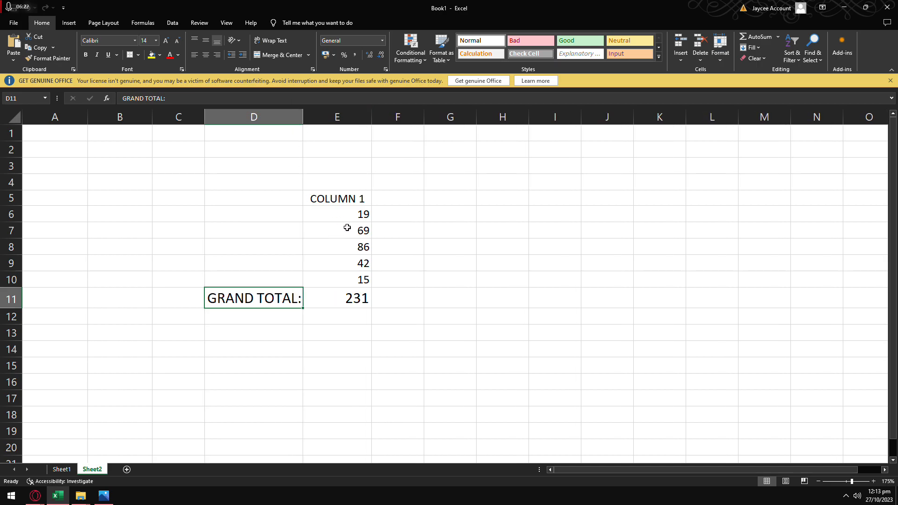
- Make the grand total in E11 red and bold, and widen column E slightly
click(398, 245)
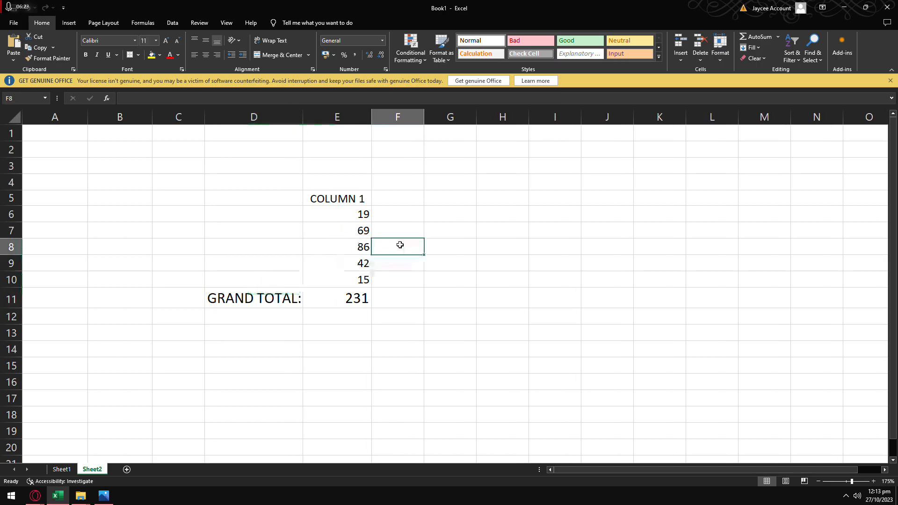
click(328, 197)
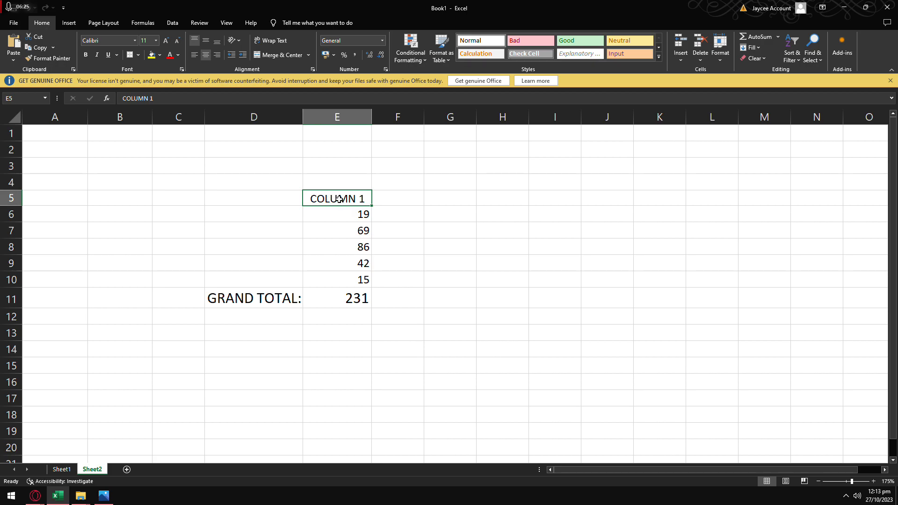
click(348, 297)
click(6, 308)
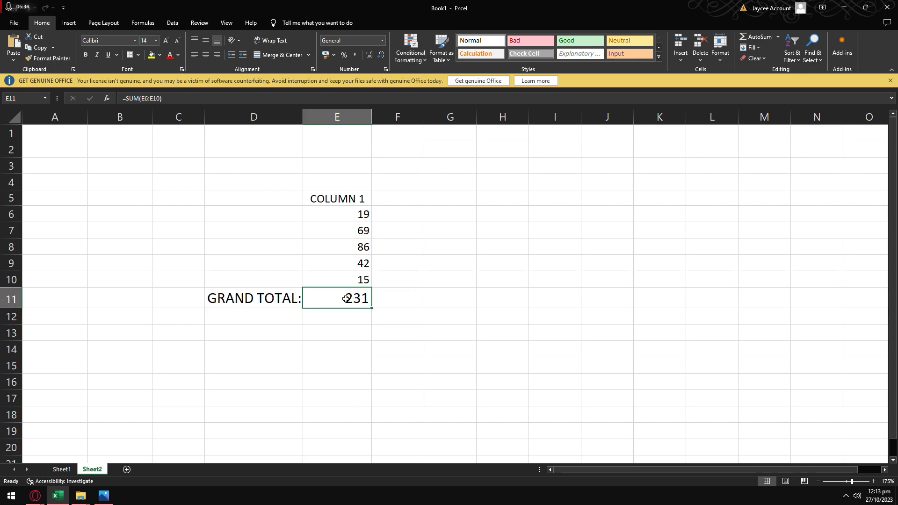
click(178, 55)
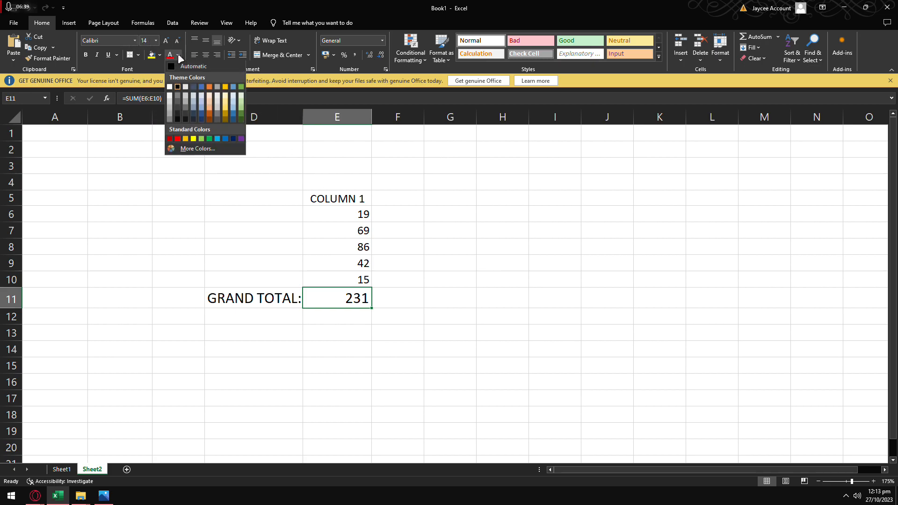
click(177, 139)
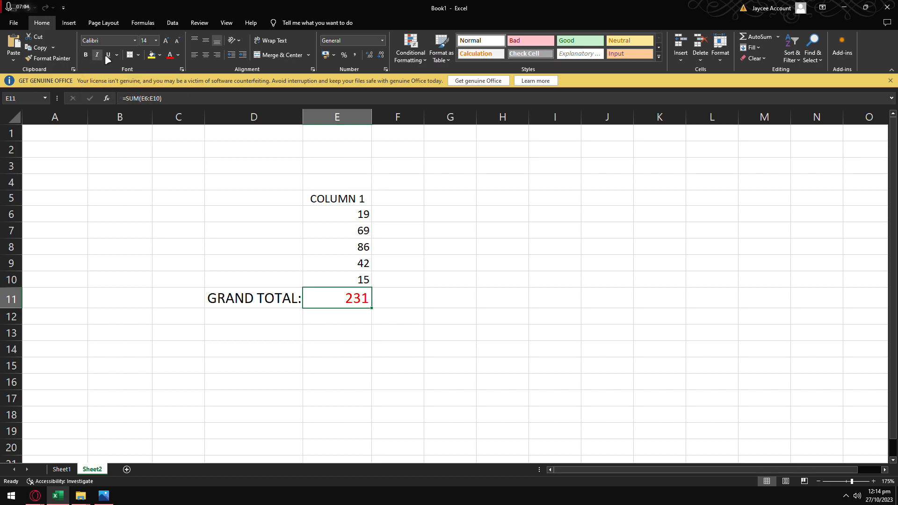
click(84, 55)
mouse_move(372, 118)
mouse_down()
mouse_move(359, 118)
mouse_move(382, 120)
mouse_up()
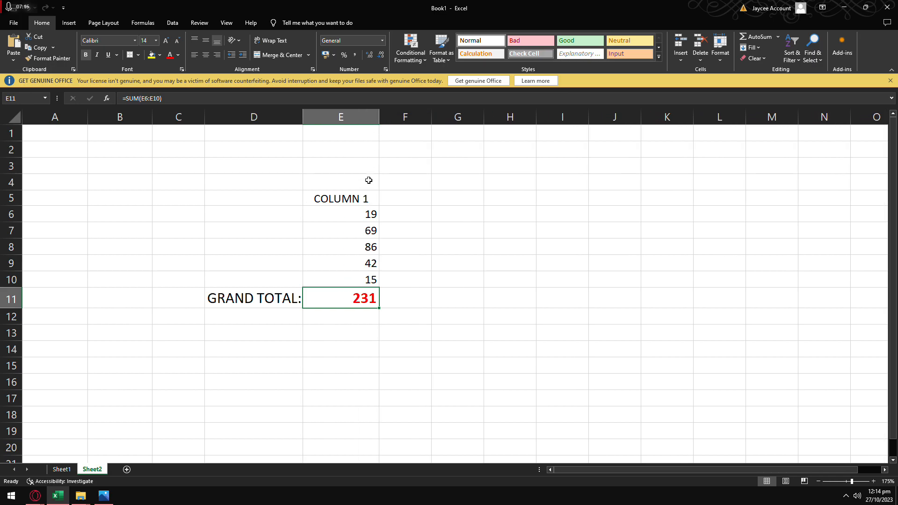
click(391, 274)
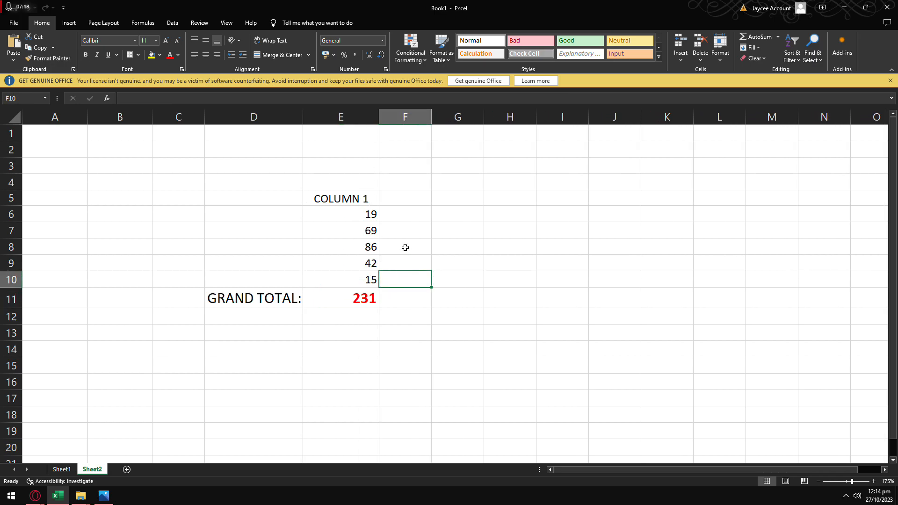
- Review the SUM formula in E11 without changing it, and replace the value in E7 with 420
click(350, 296)
double_click(351, 297)
drag(310, 298, 404, 299)
click(344, 298)
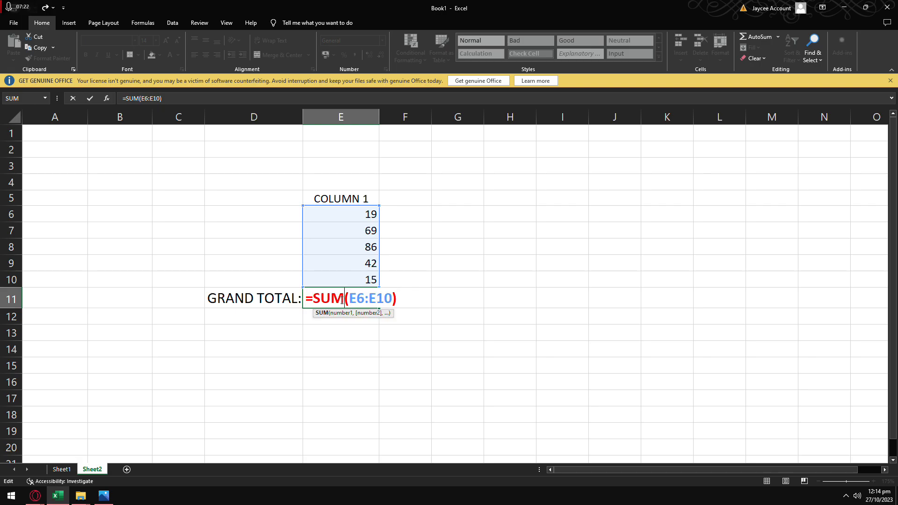
key(Escape)
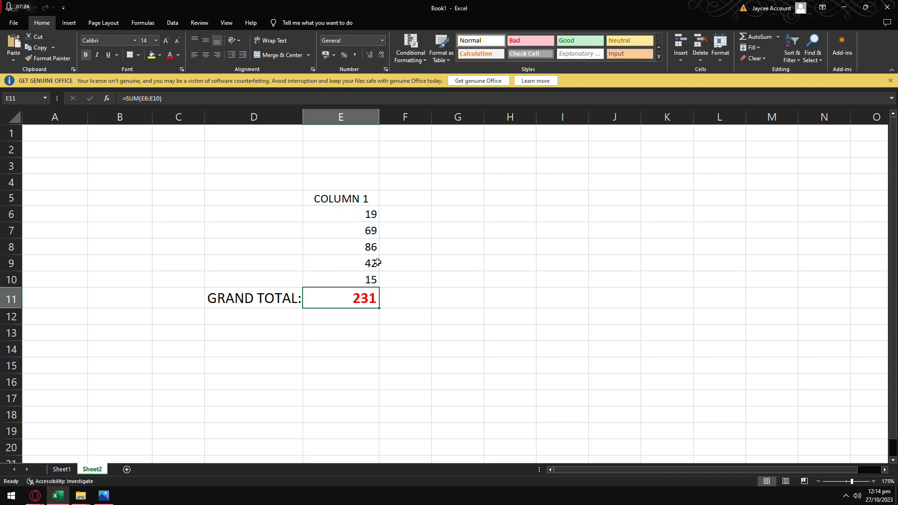
click(368, 231)
double_click(368, 230)
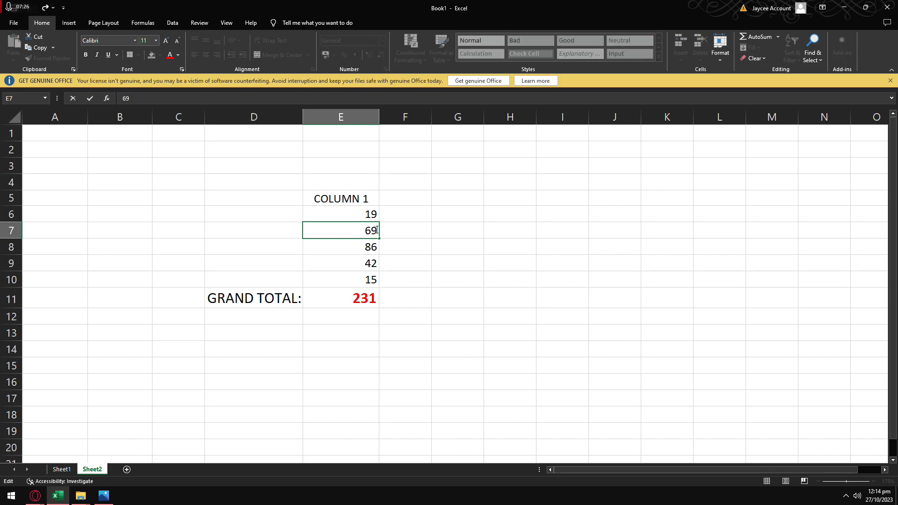
key(BackSpace)
key(BackSpace)
text(420)
key(Return)
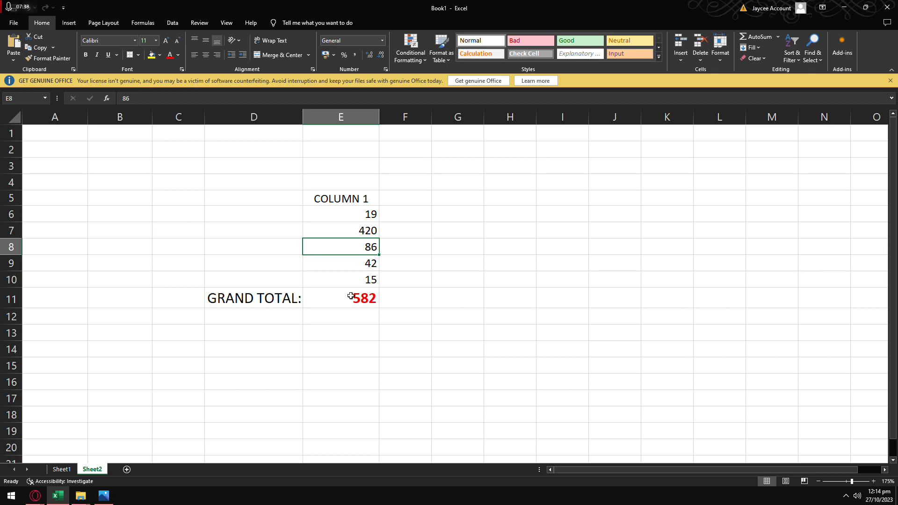
- Examine the formula in E11 again together with the input values in E7 and E8
double_click(367, 299)
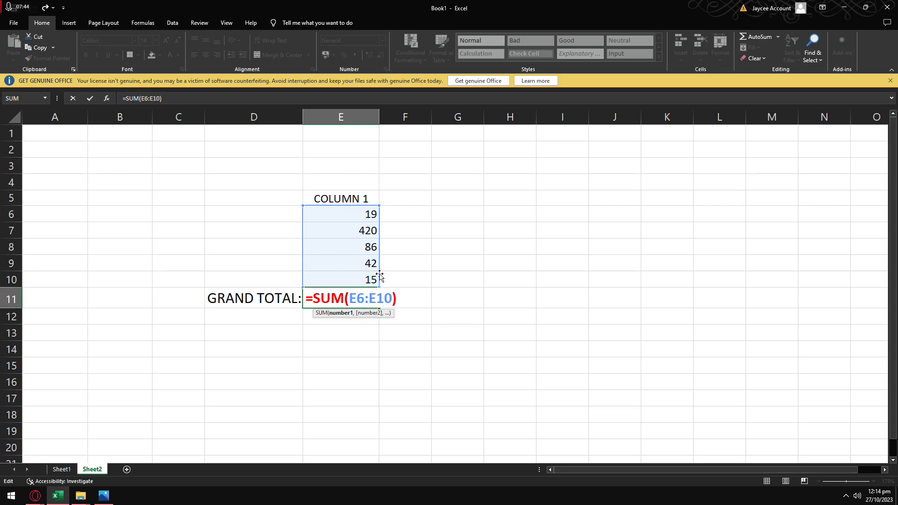
key(Escape)
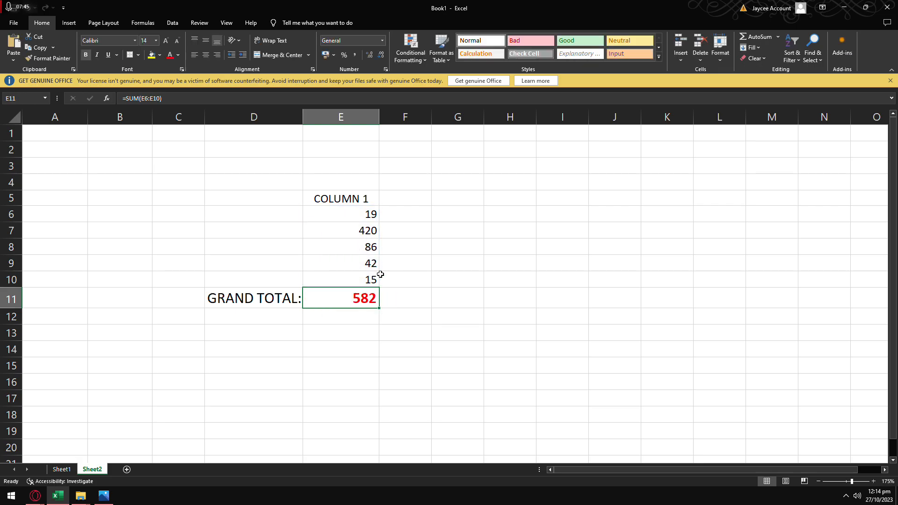
click(365, 230)
double_click(366, 231)
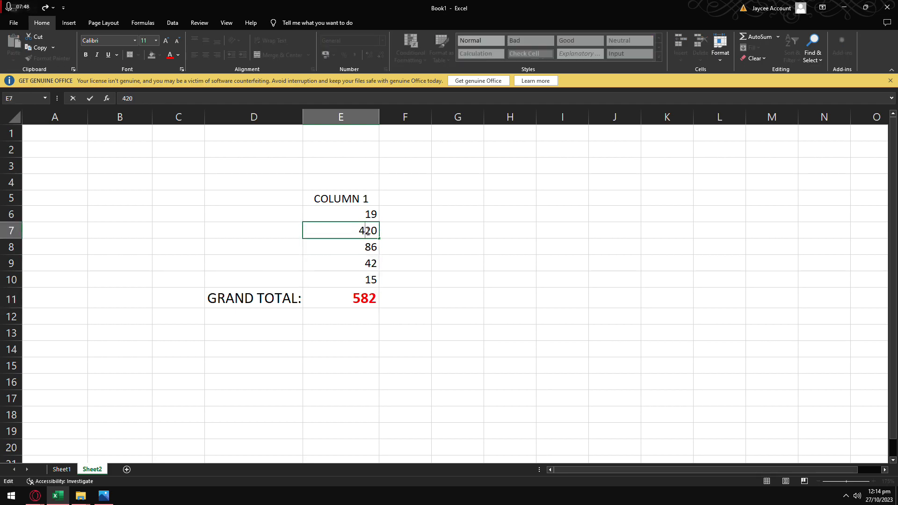
double_click(368, 230)
key(Escape)
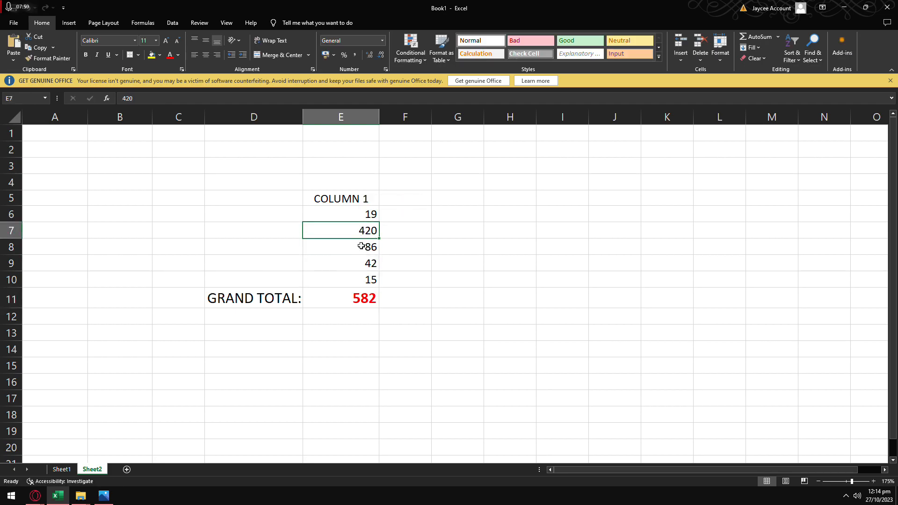
click(363, 250)
click(368, 231)
click(403, 243)
- Enter the header COLUMN 2 in uppercase in G5, in the same row as the COLUMN 1 header
click(451, 201)
text(col)
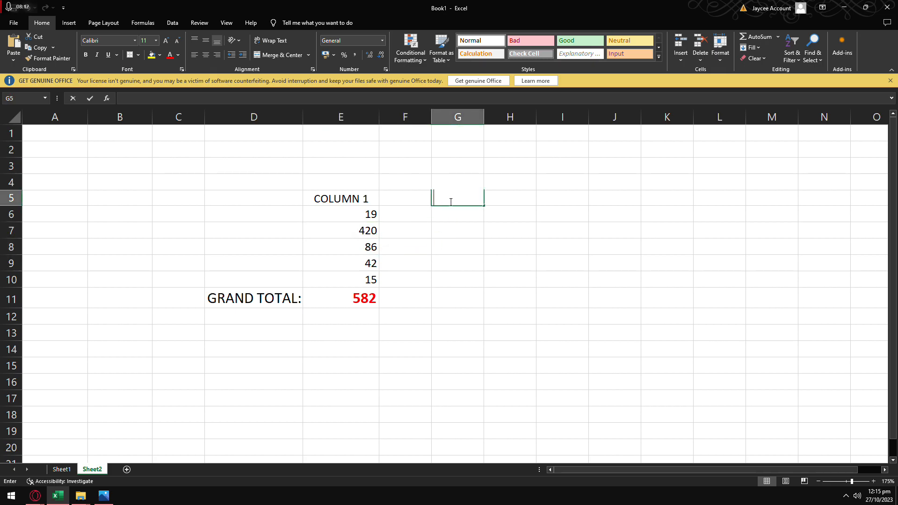
key(BackSpace)
key(BackSpace)
key(BackSpace)
text(C)
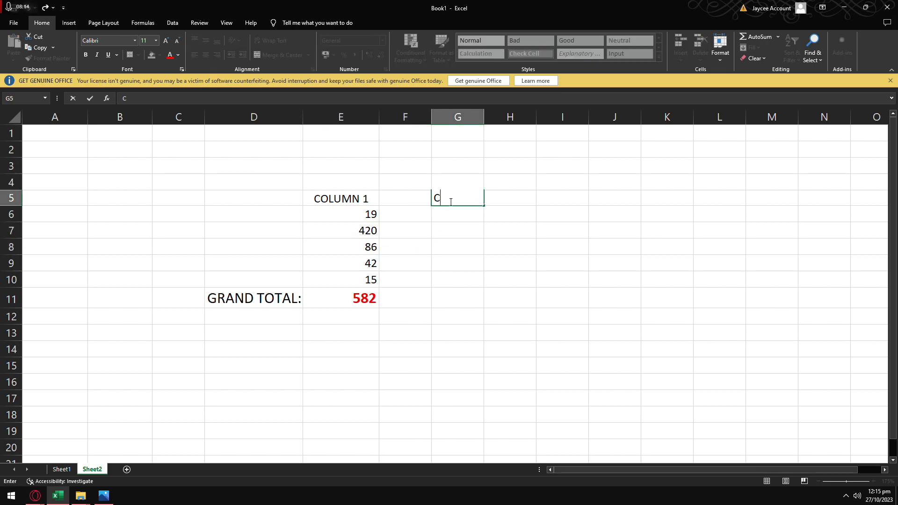
text(OLUMN 2)
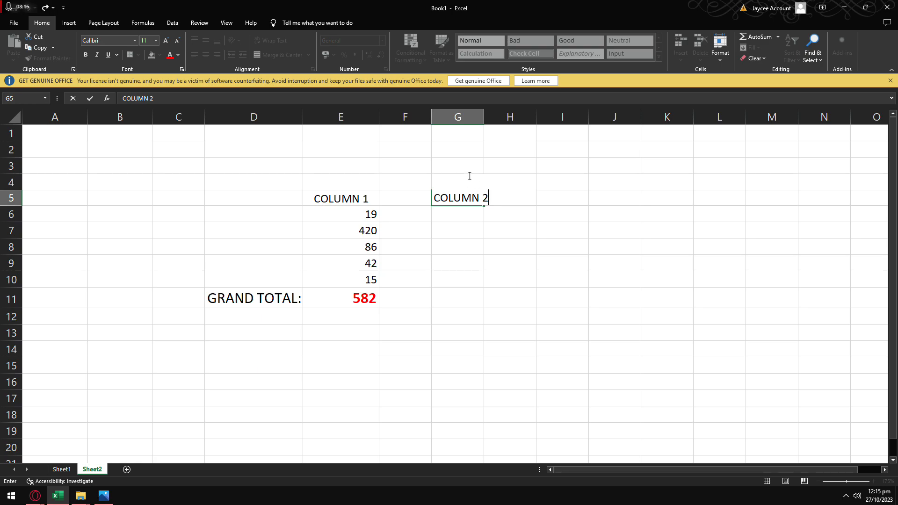
click(513, 117)
- Centre the COLUMN 2 header in G5 and adjust column G's width so the header fits with a small margin
click(438, 213)
click(442, 198)
drag(484, 117, 523, 116)
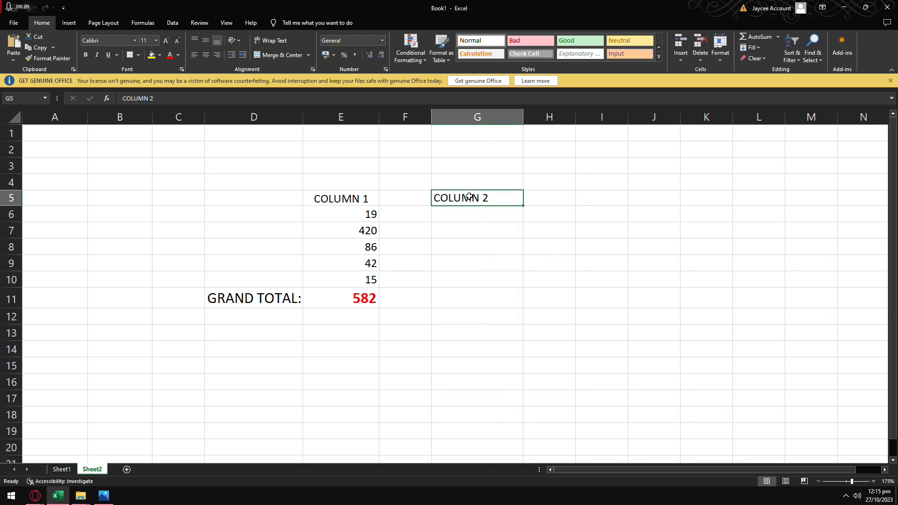
click(326, 200)
click(457, 199)
click(202, 55)
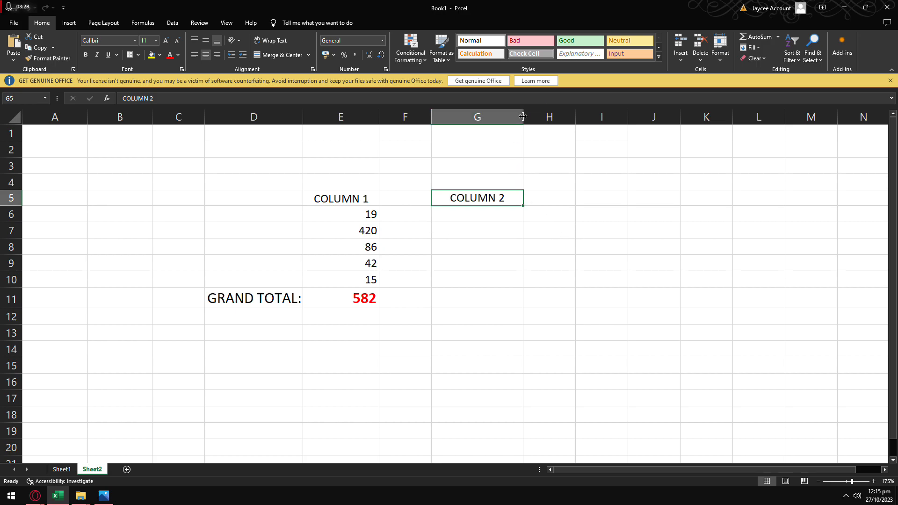
drag(523, 117, 505, 117)
- Fill G6:G10 under the COLUMN 2 header with the numbers 867, 453, 34, 123 and 754
click(473, 214)
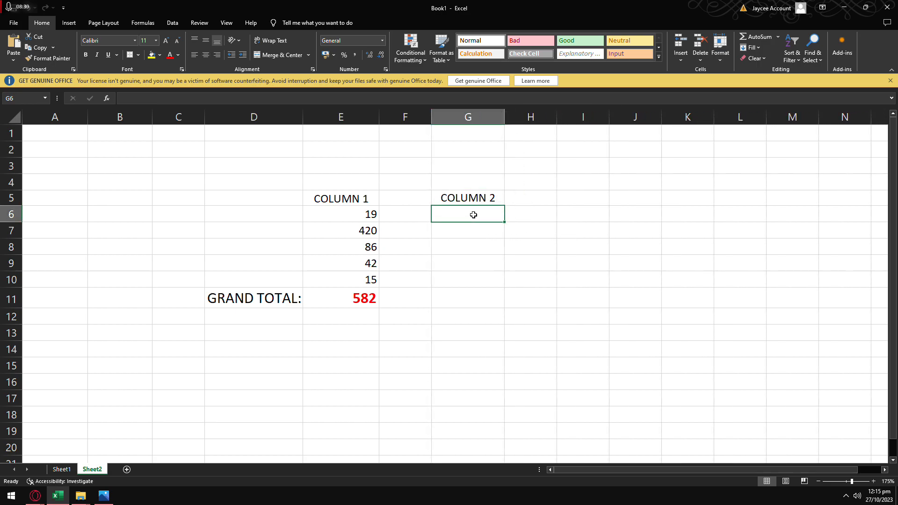
double_click(473, 215)
text(867)
click(464, 227)
text(45)
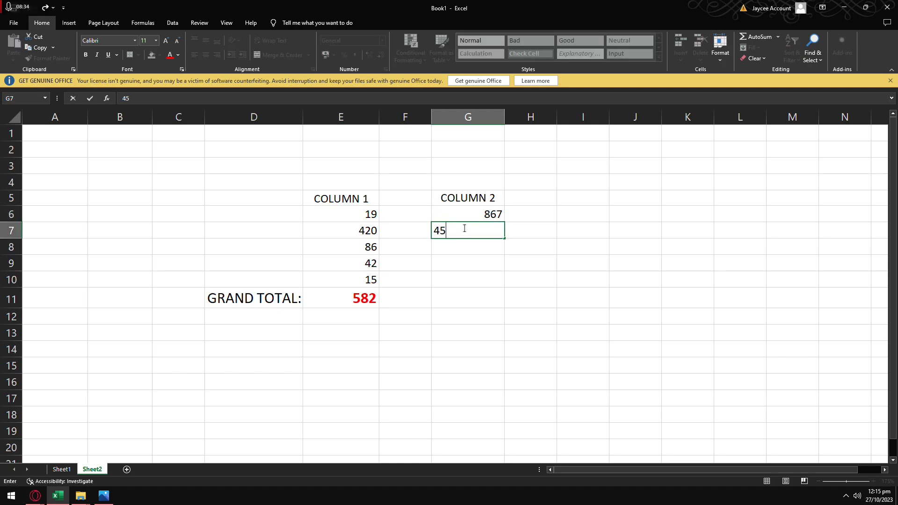
text(3)
click(461, 245)
text(34)
click(462, 265)
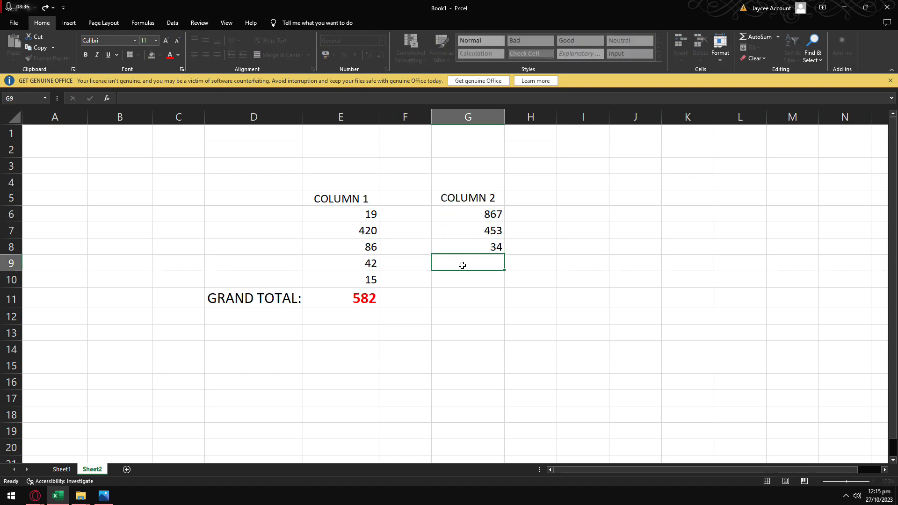
text(123)
click(462, 275)
text(754)
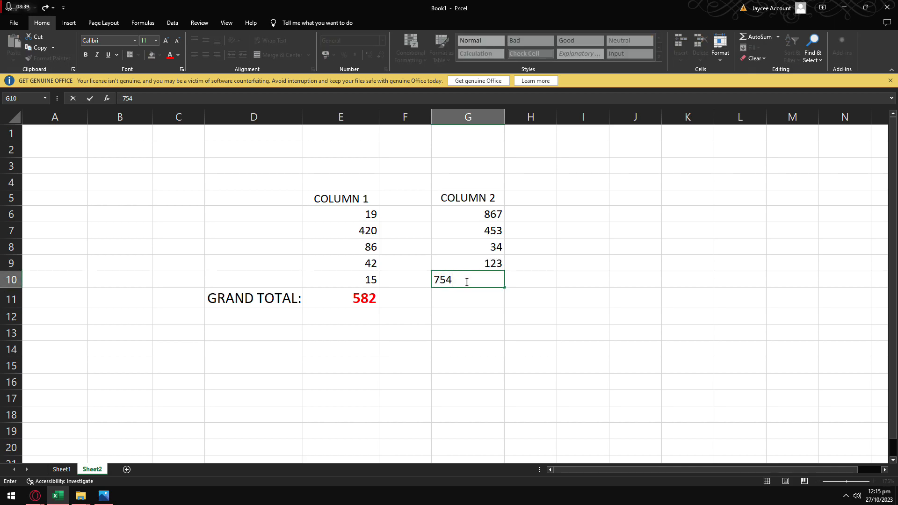
click(542, 251)
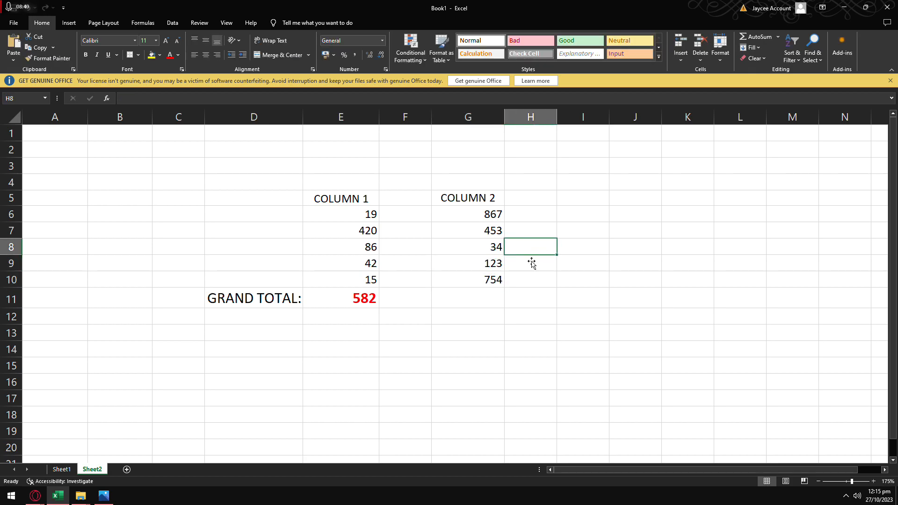
click(467, 296)
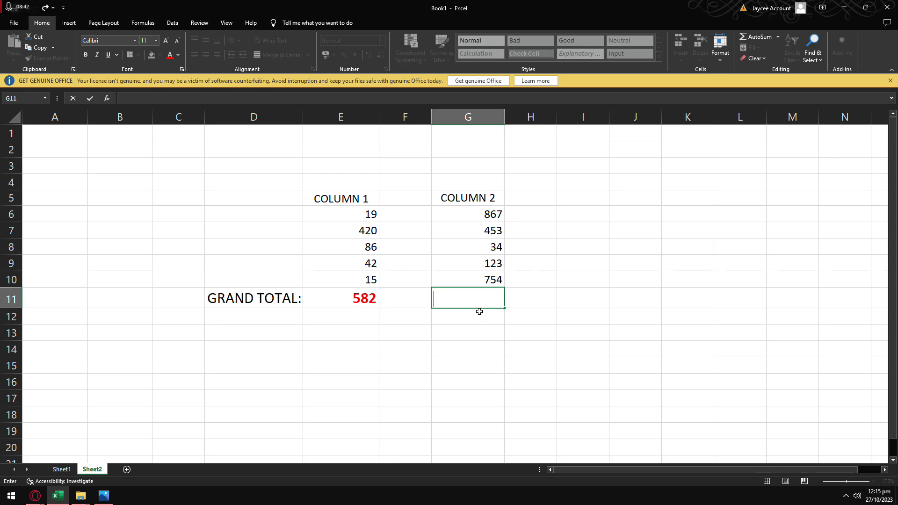
text(=sum)
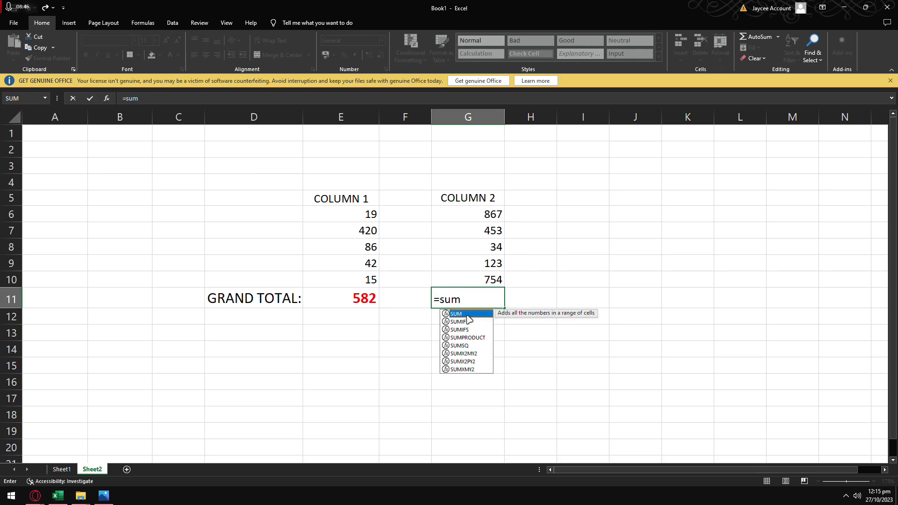
double_click(482, 316)
mouse_move(484, 219)
mouse_down()
mouse_move(460, 212)
mouse_move(459, 257)
mouse_move(487, 279)
mouse_move(485, 215)
mouse_up()
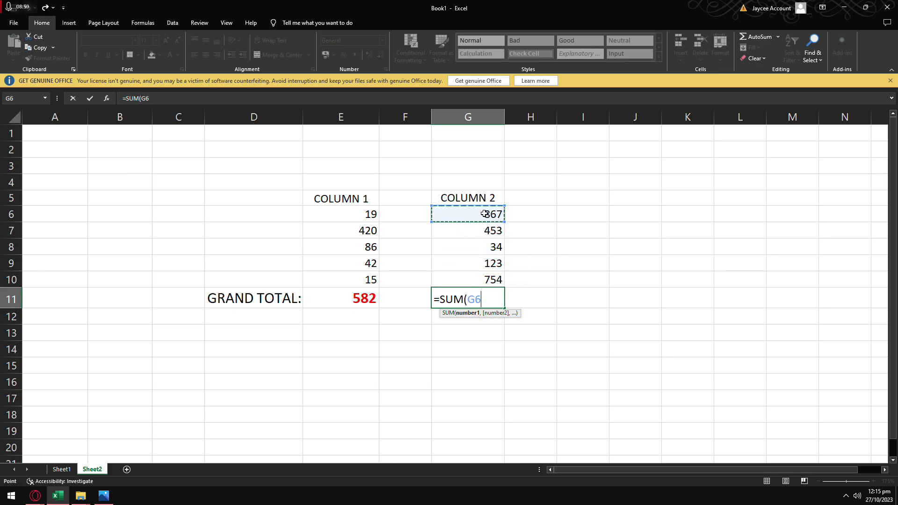
double_click(473, 297)
key(BackSpace)
key(BackSpace)
key(BackSpace)
key(BackSpace)
key(BackSpace)
key(BackSpace)
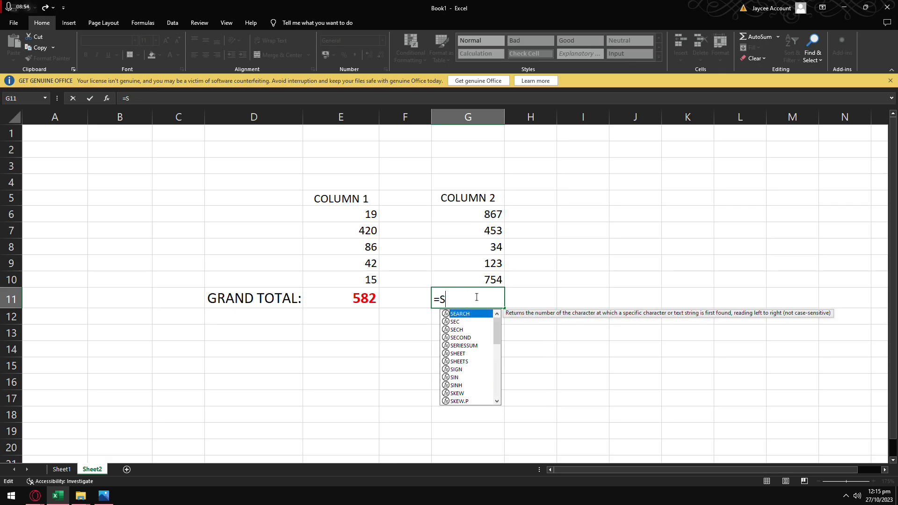
- Total the COLUMN 2 numbers in G11 with the formula =SUM(G6:G10)
text(=SUM()
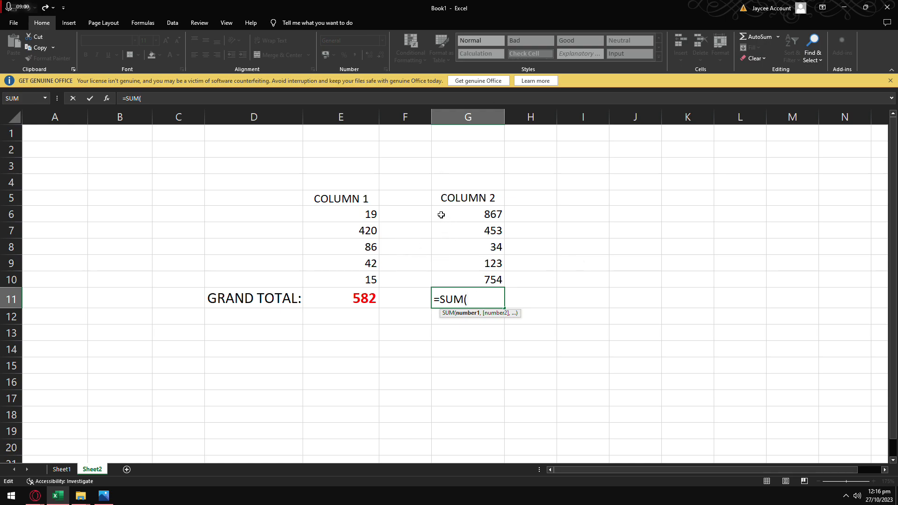
drag(436, 210, 476, 285)
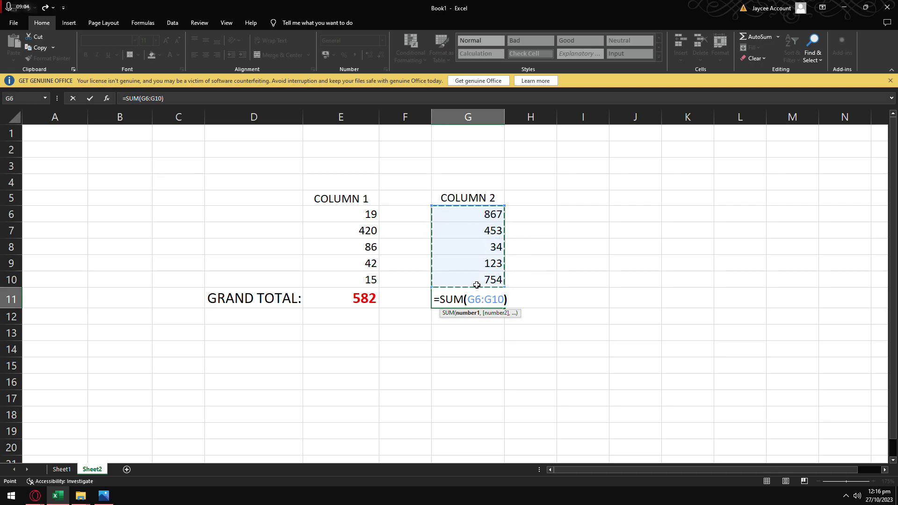
text())
key(Return)
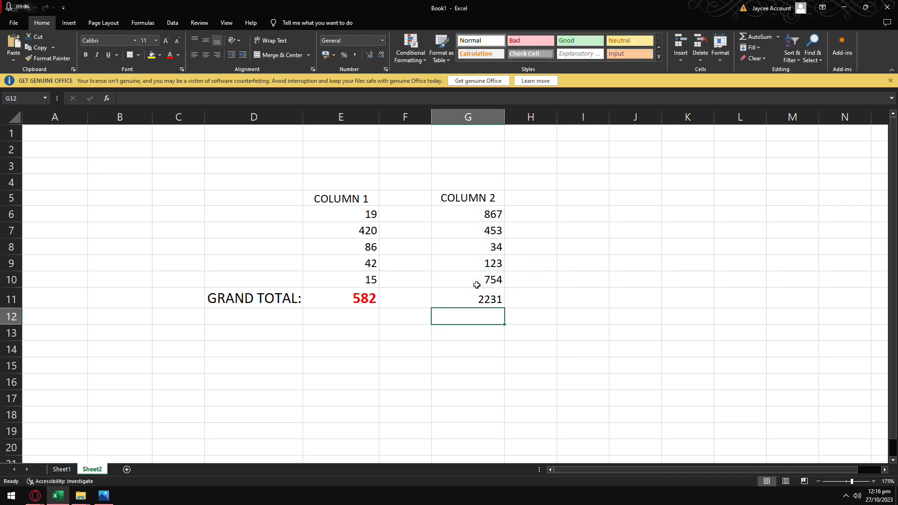
- Copy the formatting of the COLUMN 1 total in E11 onto the COLUMN 2 total in G11 with Format Painter
click(480, 293)
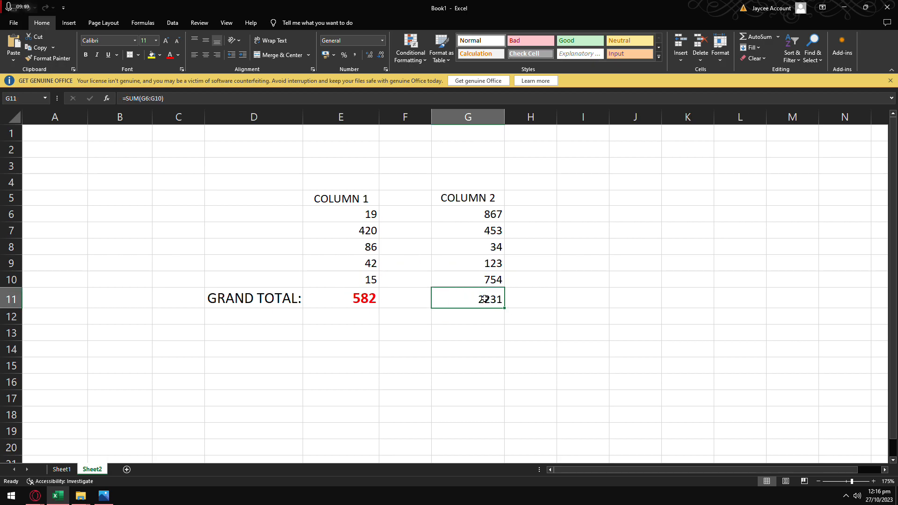
click(361, 304)
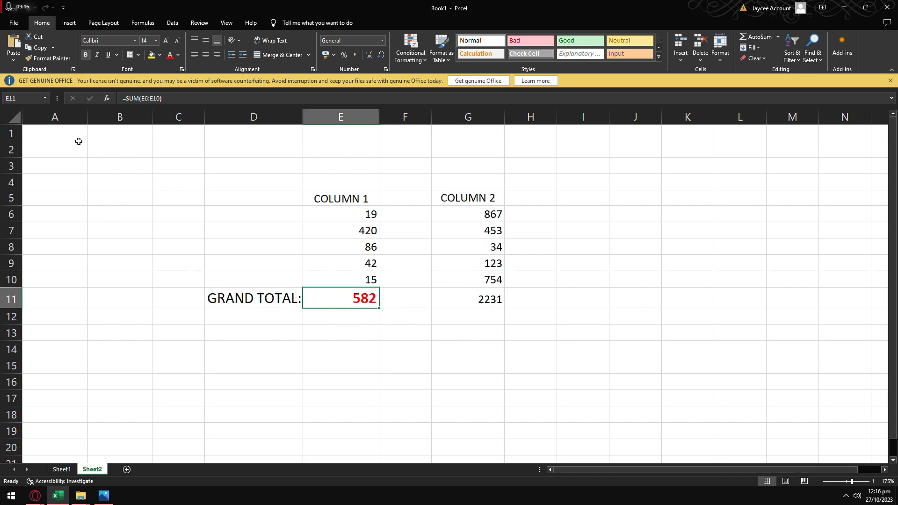
click(51, 59)
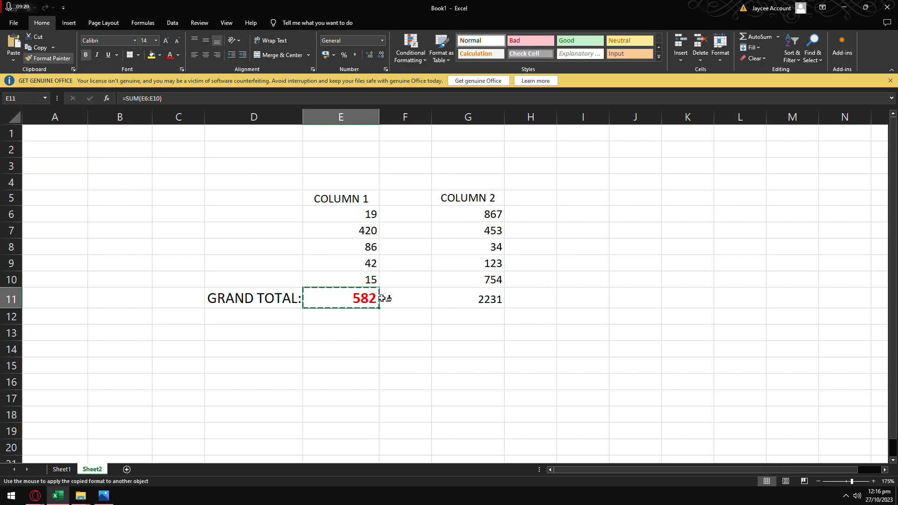
click(480, 296)
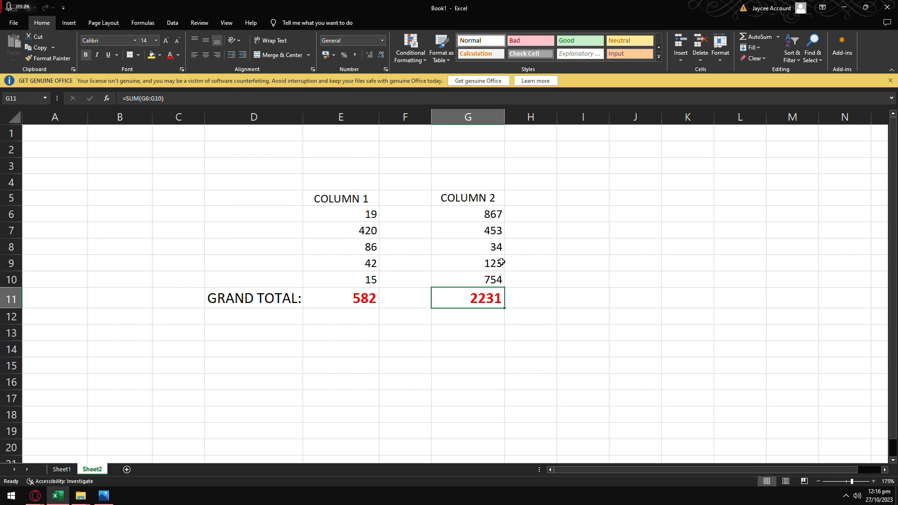
- Enter the uppercase header COLUMN 3 in I5 and widen column I so the header fits
double_click(578, 197)
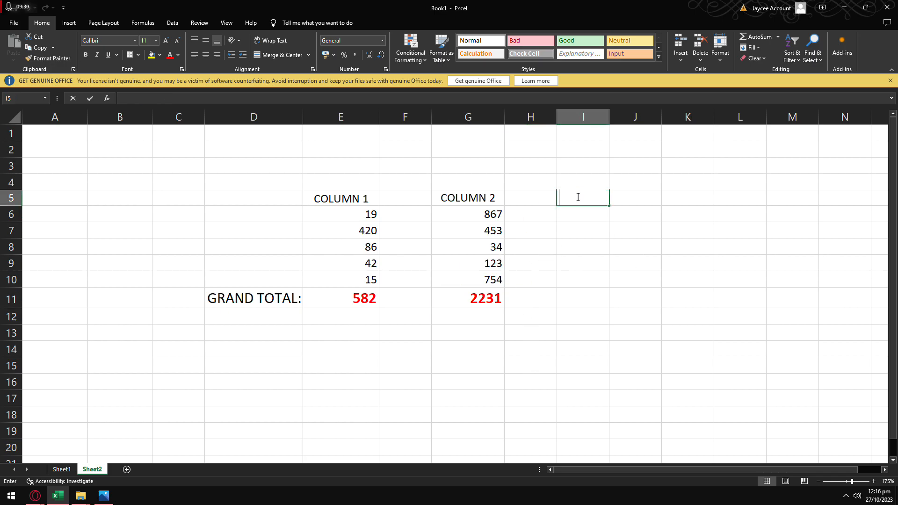
text(c)
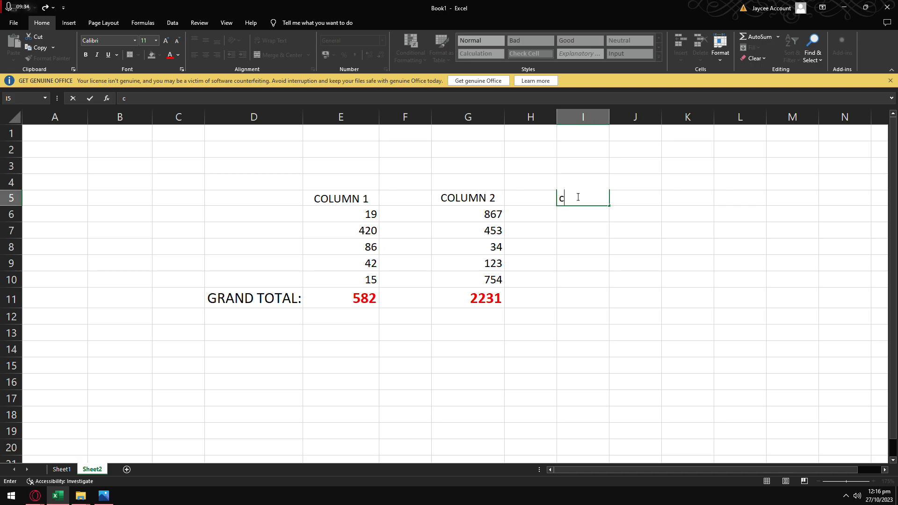
text(ol)
key(BackSpace)
key(BackSpace)
text(OLUMN 3)
key(Return)
drag(609, 117, 625, 117)
- Fill I6:I10 under the COLUMN 3 header with the numbers 12, 54, 34, 7 and 65
double_click(602, 215)
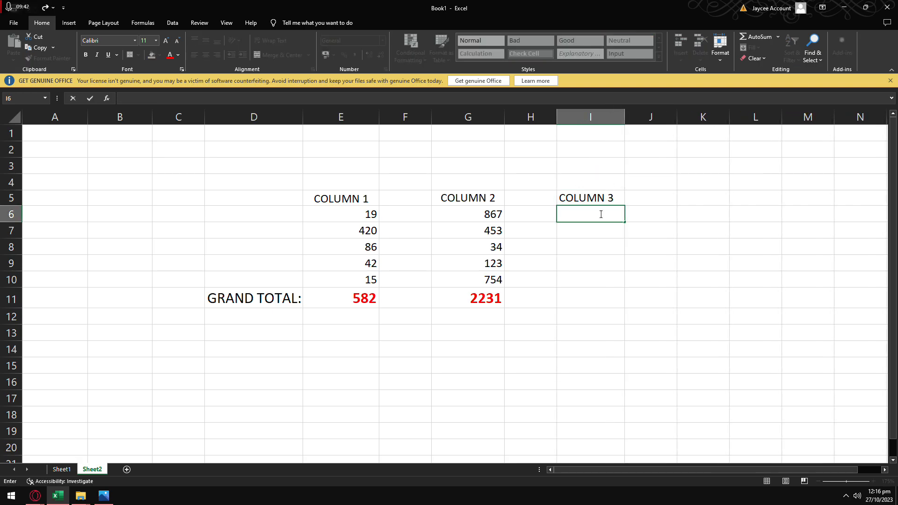
text(12)
key(Return)
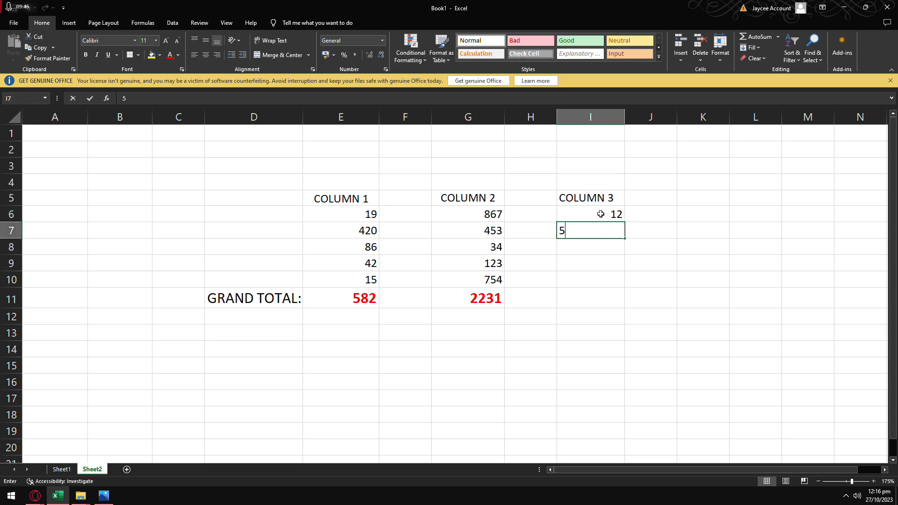
text(54)
key(Return)
text(34)
key(Return)
text(7)
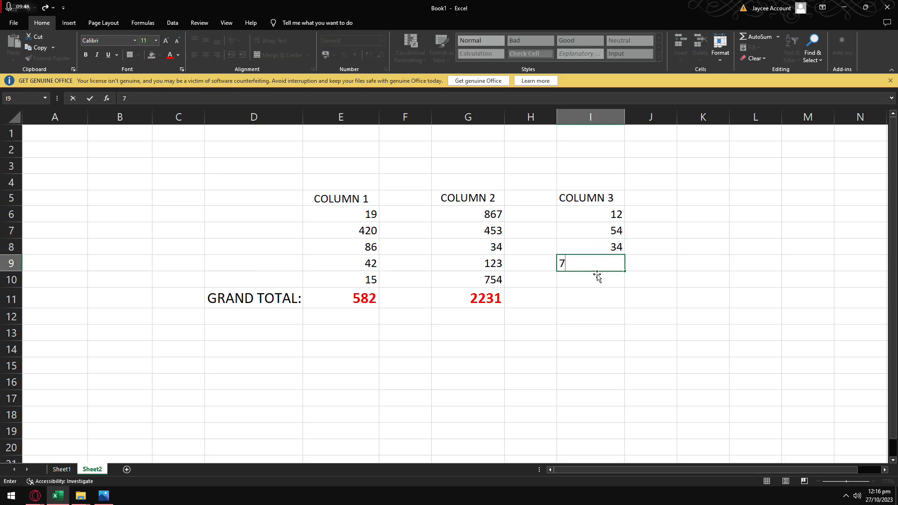
key(Return)
text(65)
key(Return)
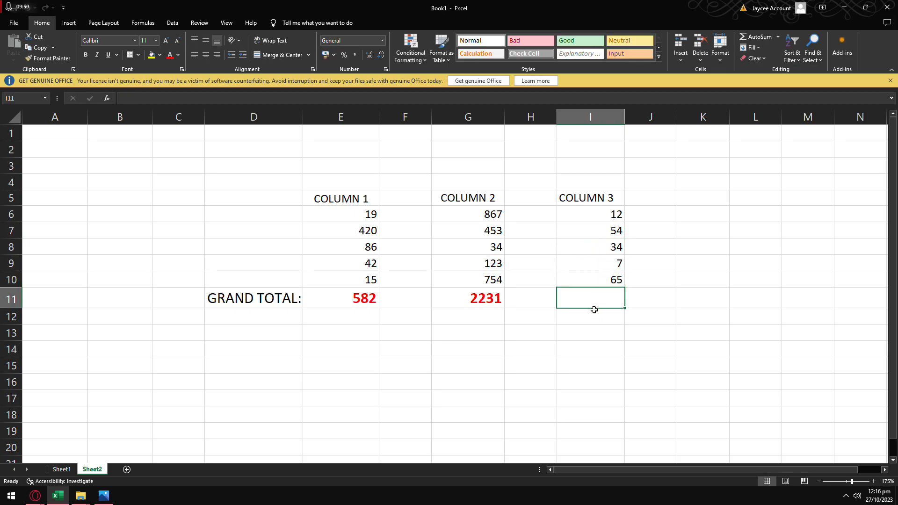
- Total the COLUMN 3 numbers in I11 with the formula =SUM(I6:I10)
text(=s)
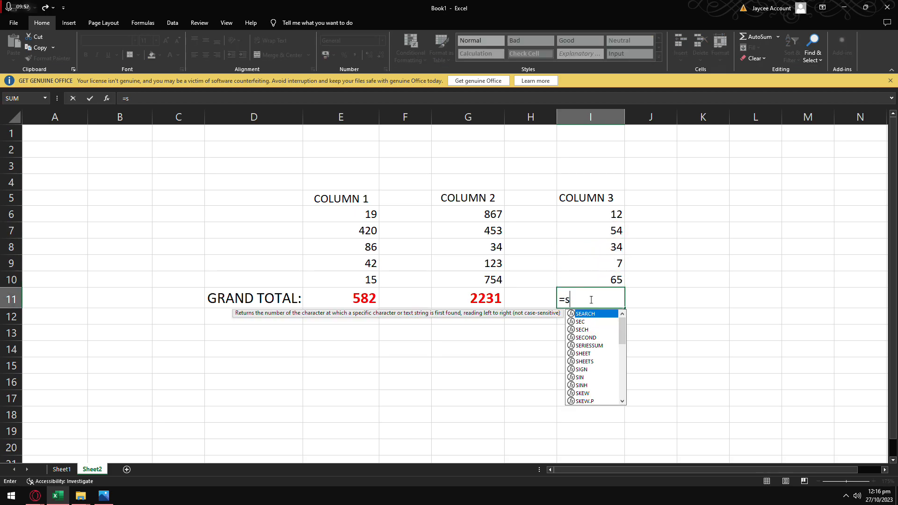
text(um()
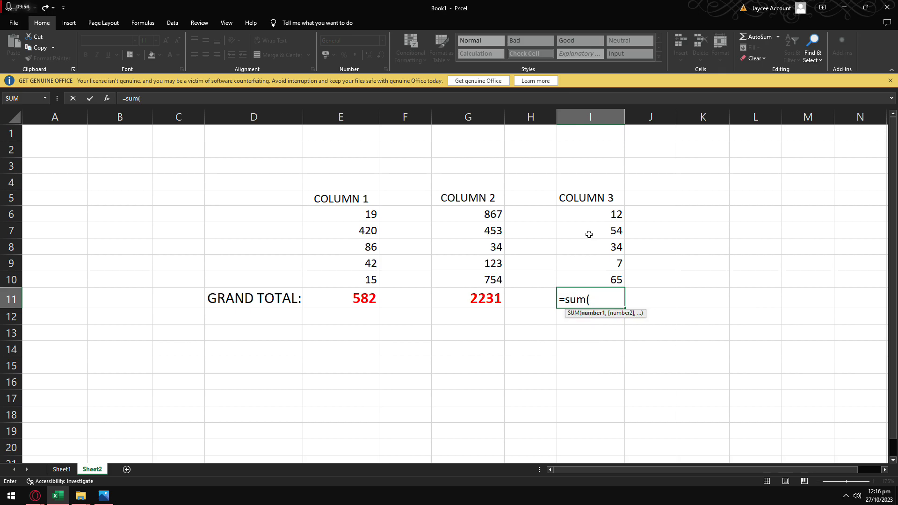
drag(567, 210, 615, 282)
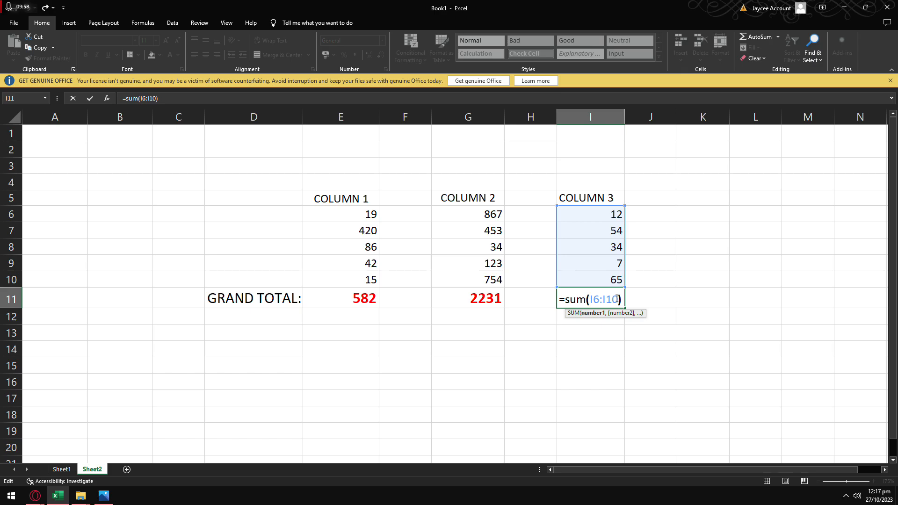
key(Return)
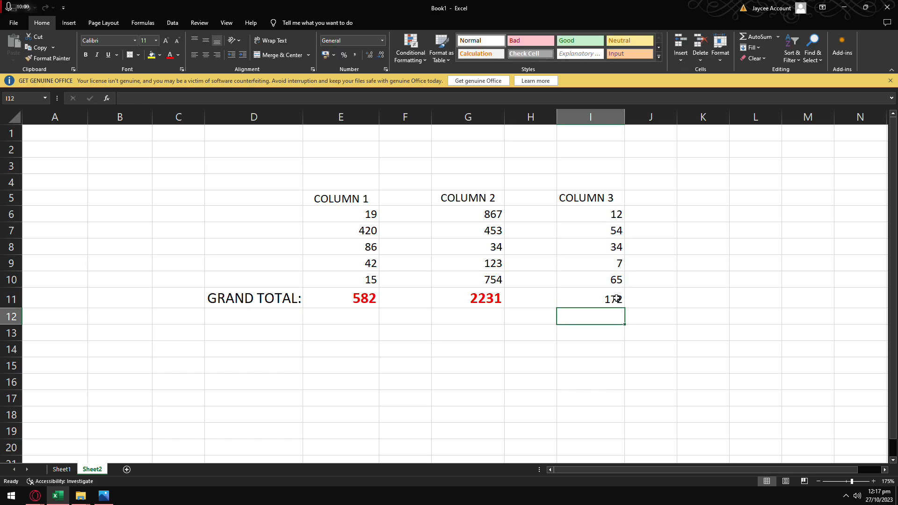
- Copy the formatting of the COLUMN 2 total in G11 onto the COLUMN 3 total in I11 with Format Painter
click(618, 298)
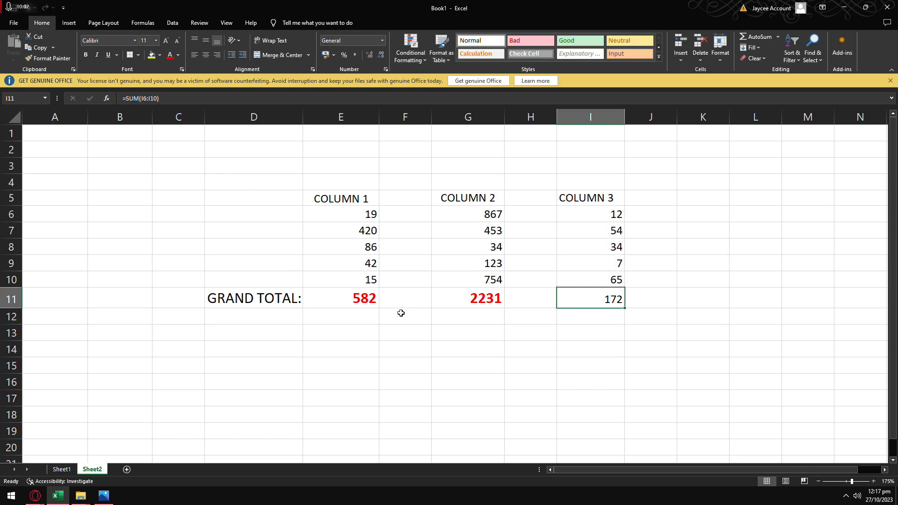
click(468, 302)
click(48, 58)
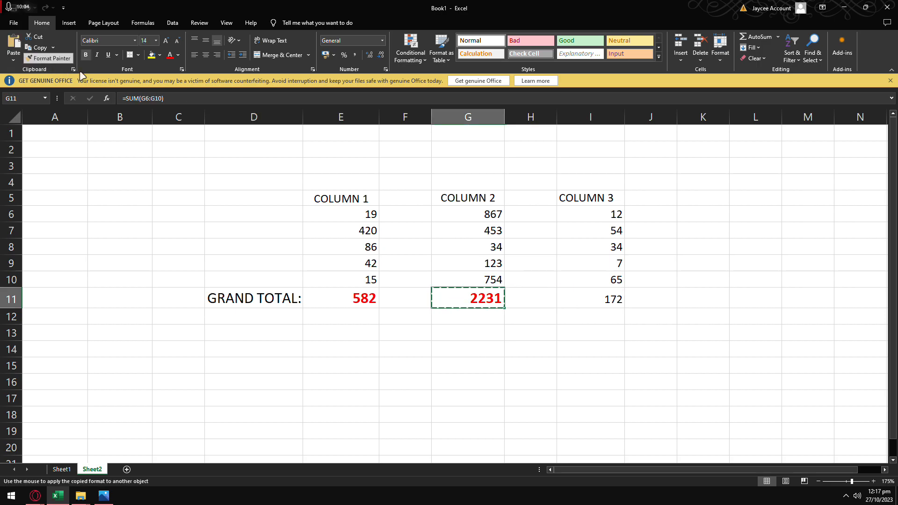
click(597, 302)
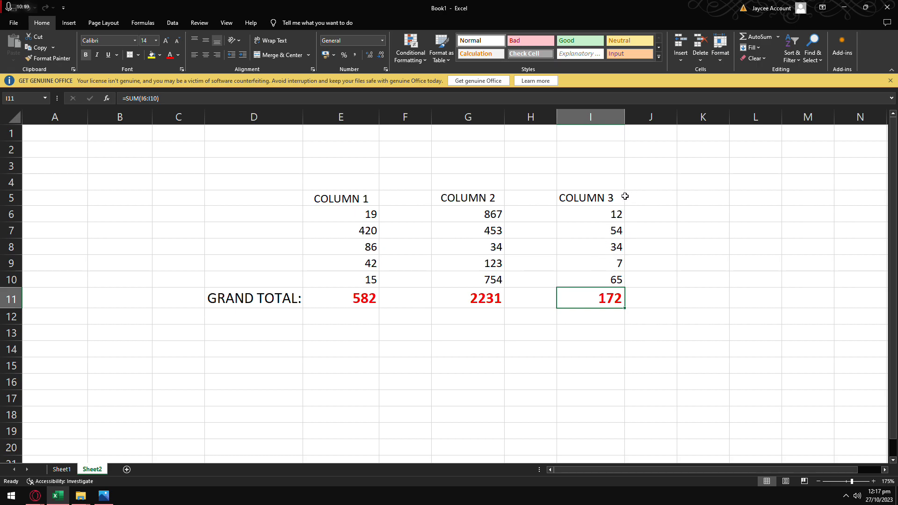
- Try a yellow fill across the whole header range E5:I5 and undo it
drag(321, 196, 598, 194)
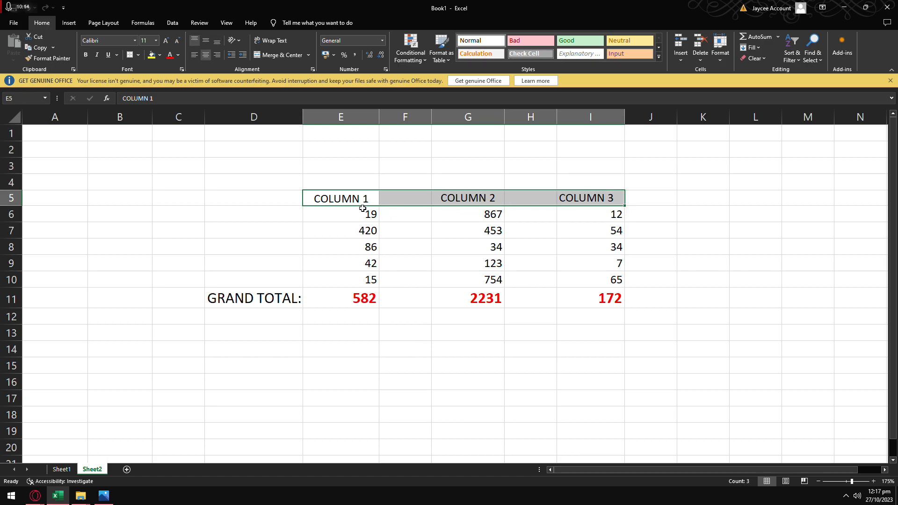
click(152, 55)
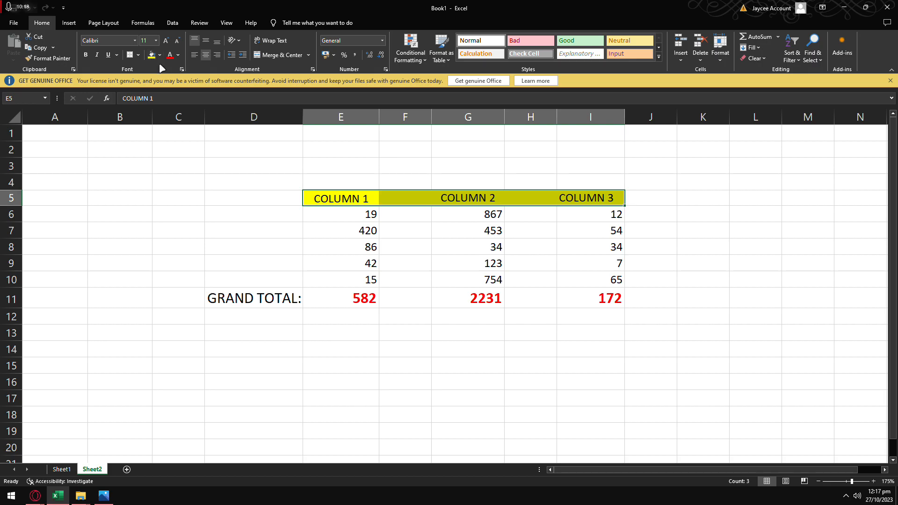
key(ctrl+z)
click(437, 163)
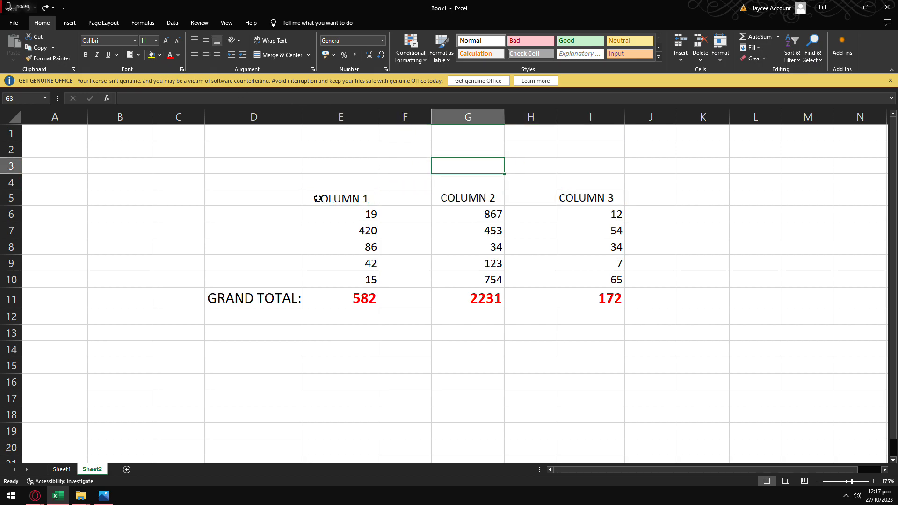
- Fill only the COLUMN 1 header cell E5 with the standard yellow colour
click(311, 197)
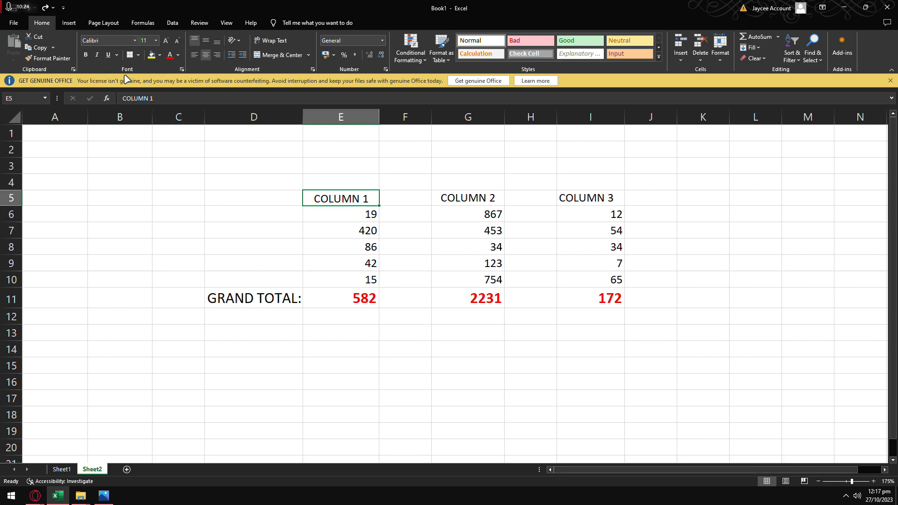
click(160, 56)
click(160, 56)
click(161, 55)
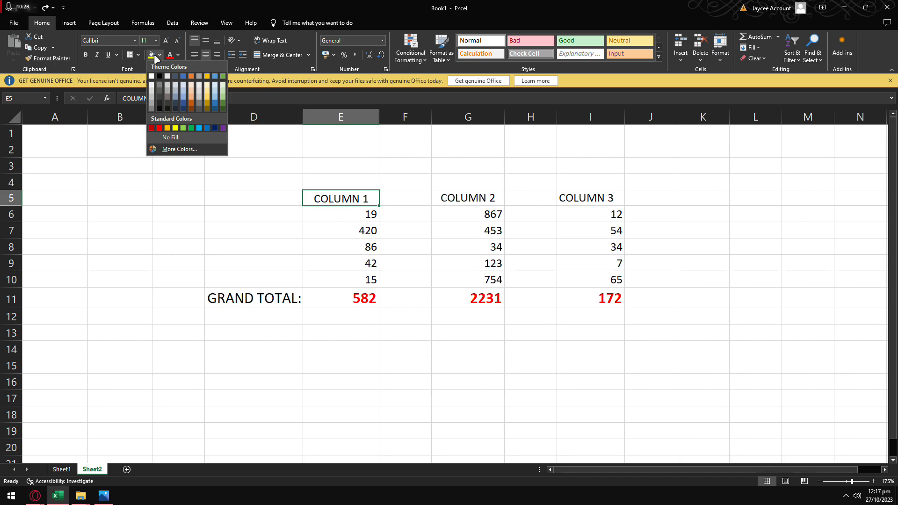
click(159, 55)
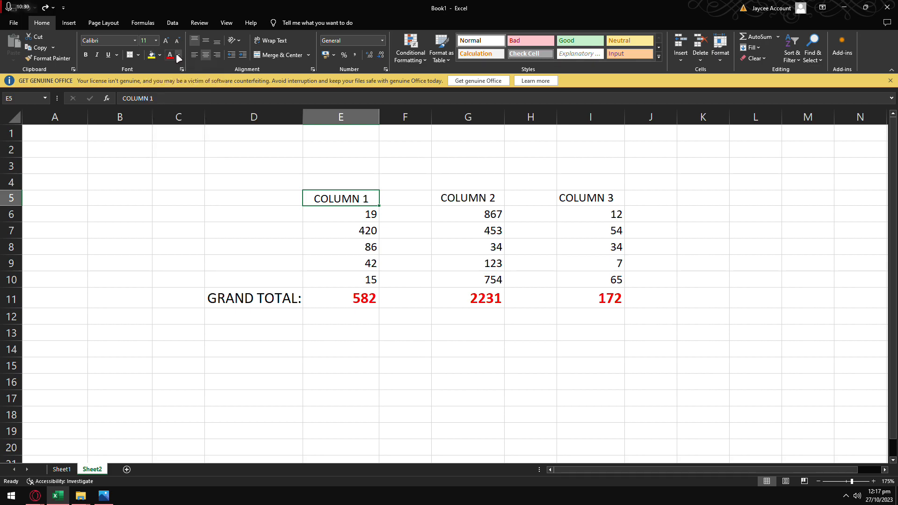
click(159, 56)
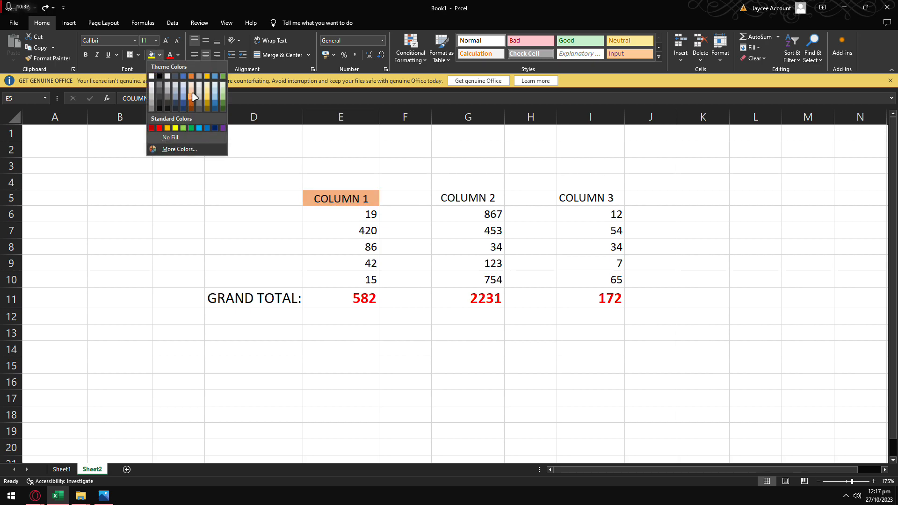
click(176, 128)
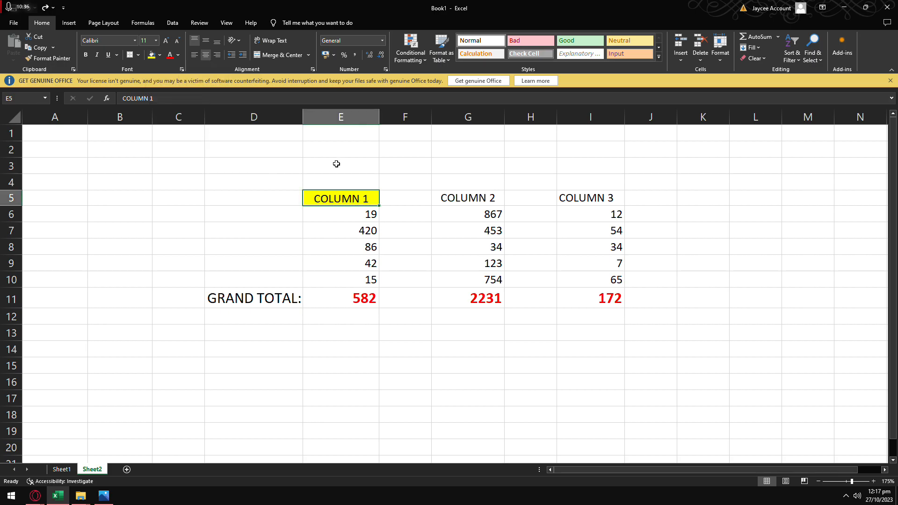
- Fill the COLUMN 2 header cell G5 with the standard light green colour
click(452, 195)
click(160, 56)
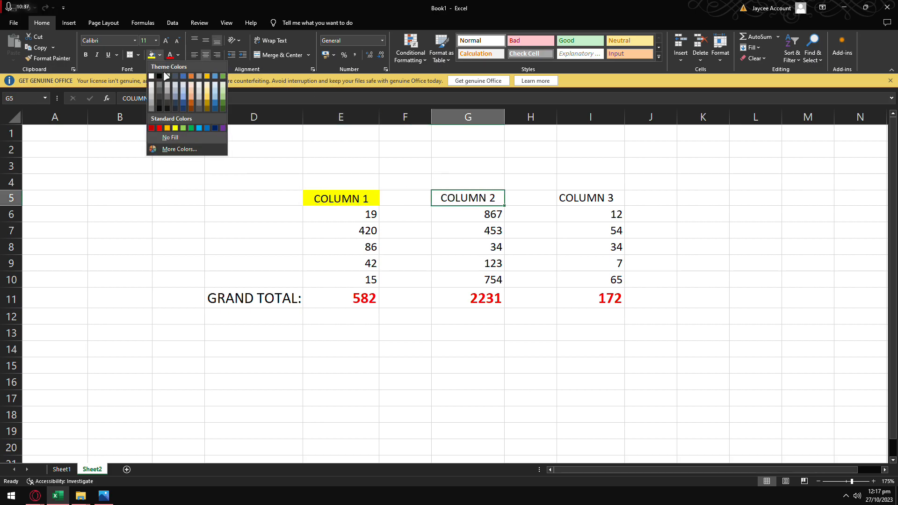
click(184, 124)
- Try a standard red fill on the COLUMN 3 header cell I5 and undo it
click(569, 197)
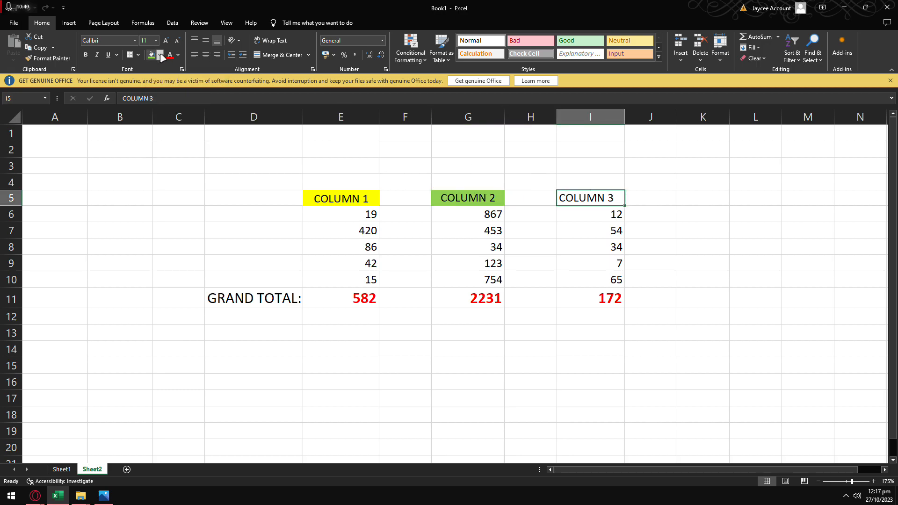
click(160, 55)
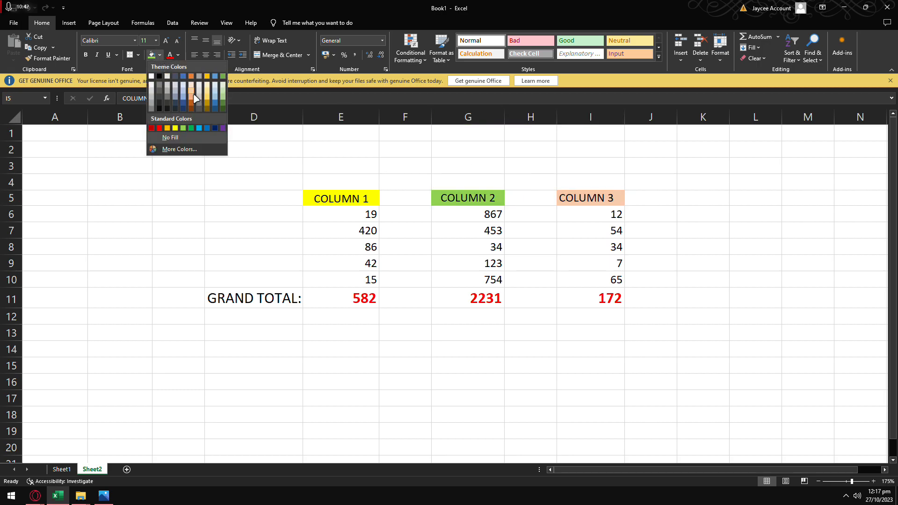
click(160, 128)
click(554, 153)
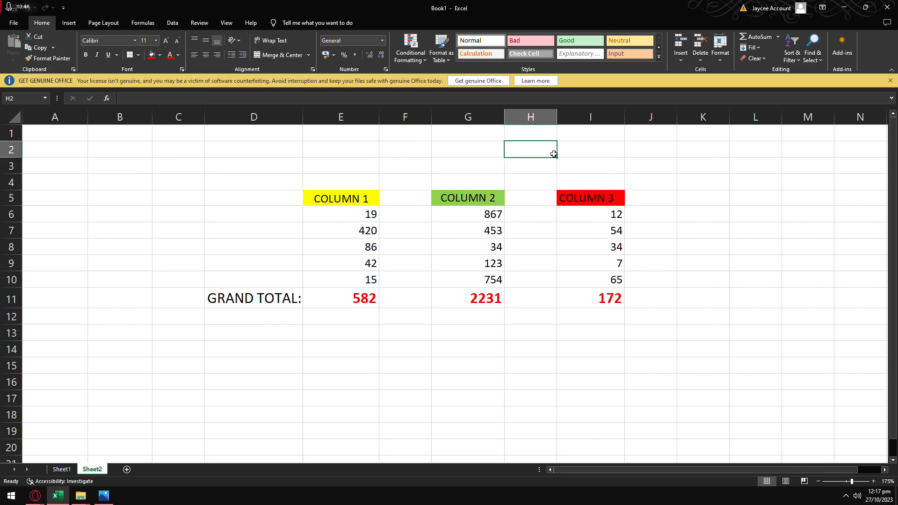
key(ctrl+z)
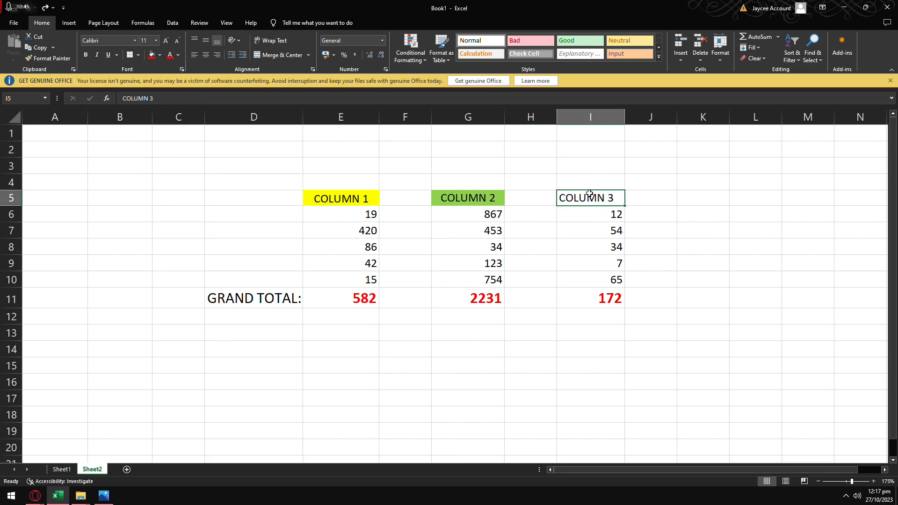
- Fill the COLUMN 3 header cell I5 with a light blue theme colour
click(160, 55)
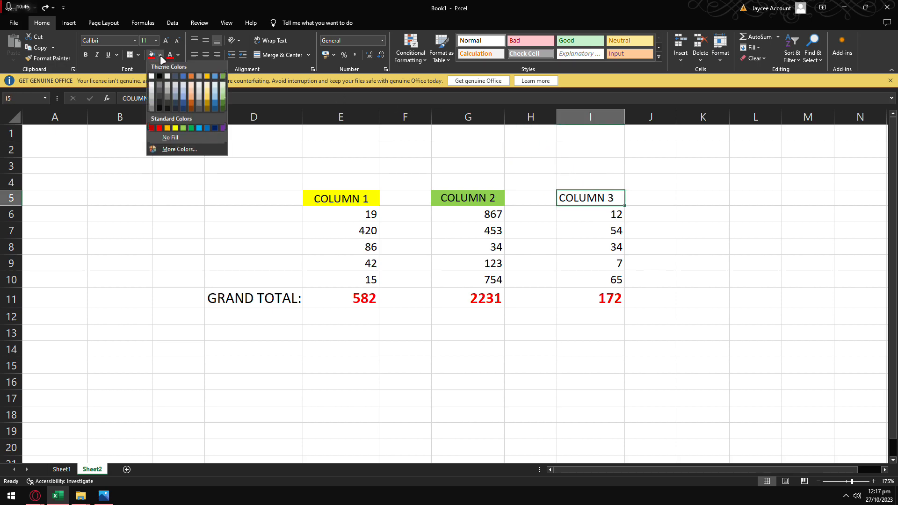
click(215, 103)
click(593, 150)
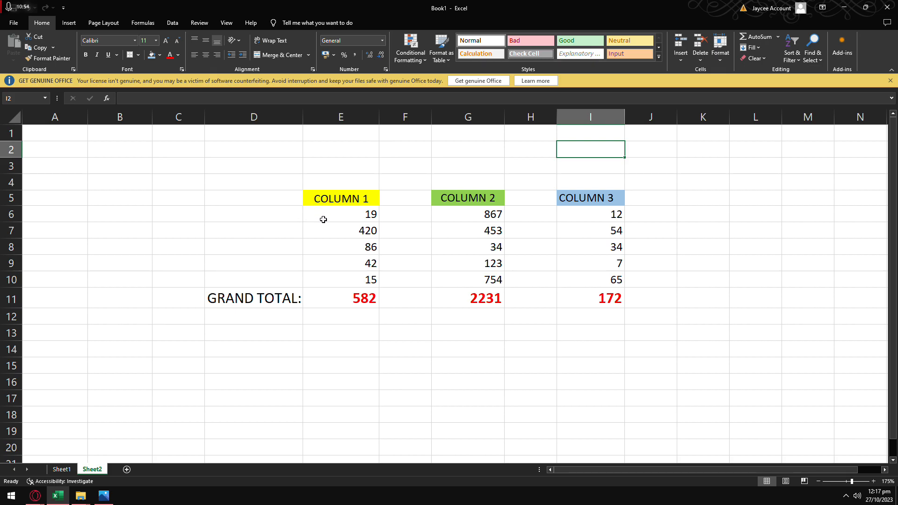
drag(313, 216, 370, 280)
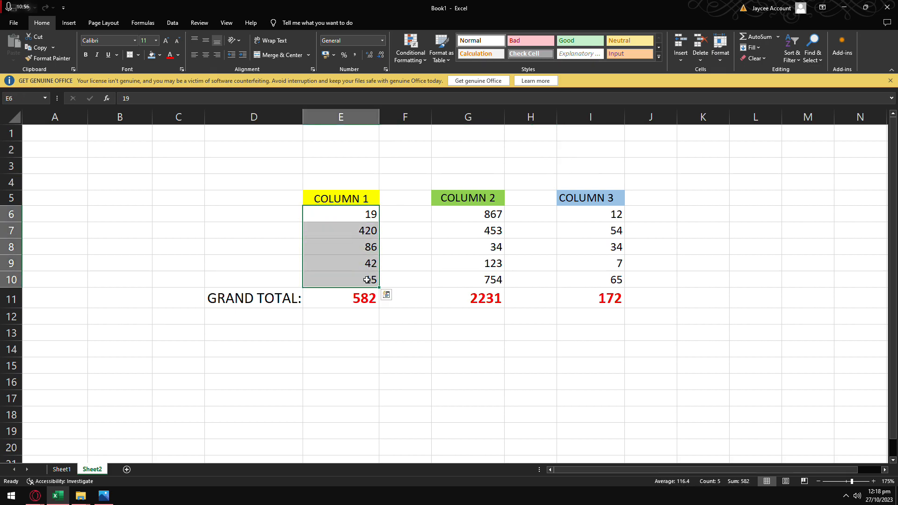
click(160, 55)
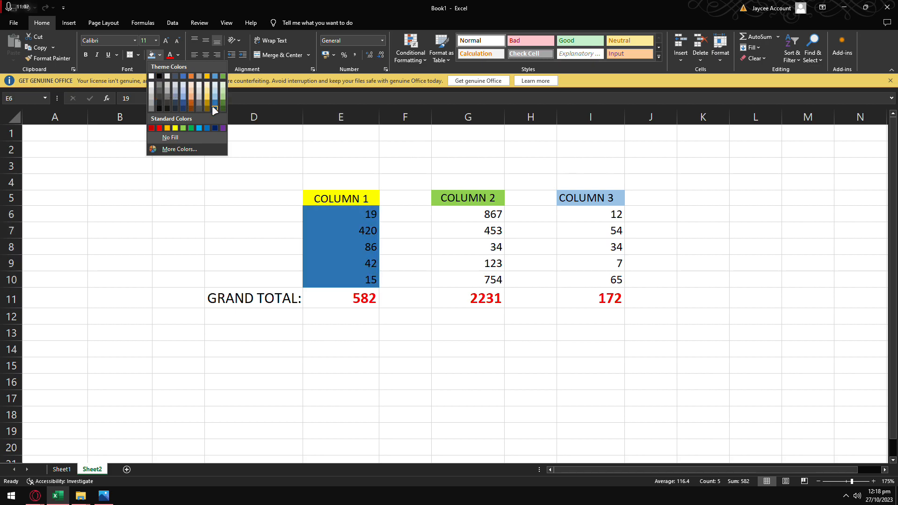
click(584, 210)
click(681, 252)
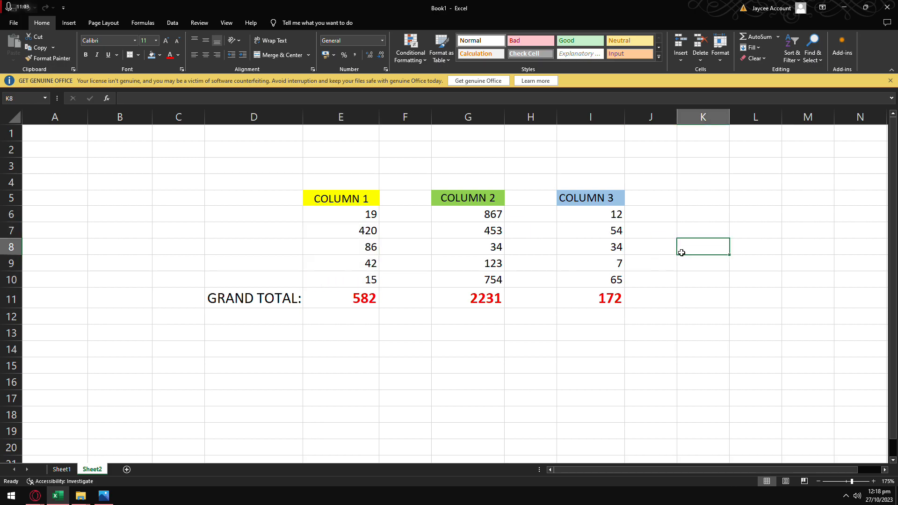
- Review the formatting instructions in the exercise photo and return to the workbook
click(448, 212)
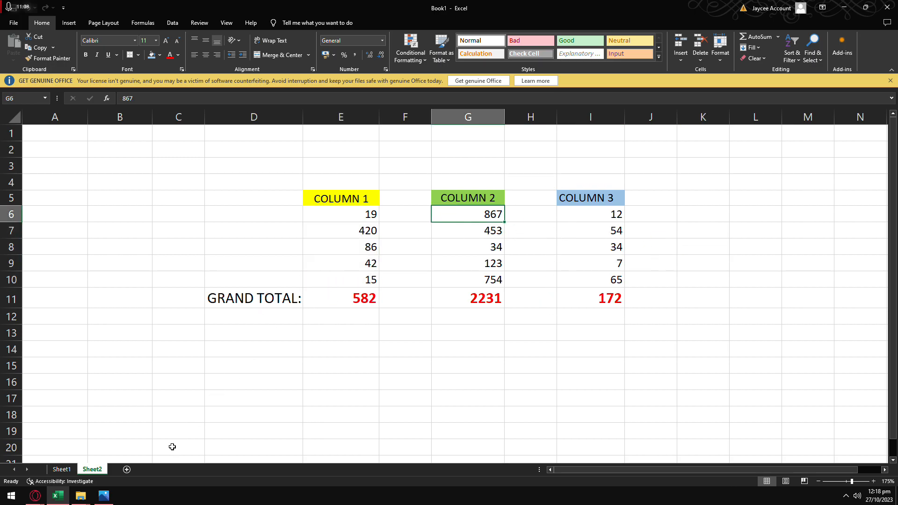
click(103, 496)
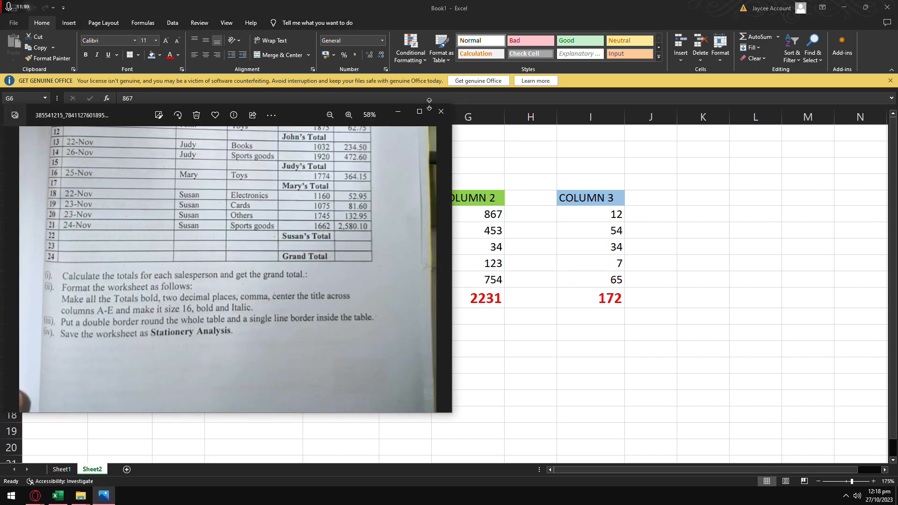
click(400, 111)
click(794, 227)
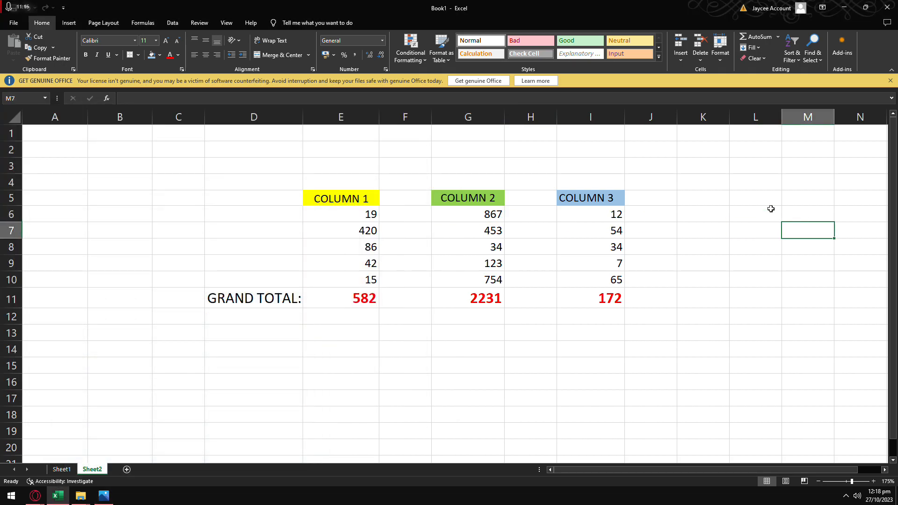
- Left-align the column headers across row 5 from E5 to I5
drag(341, 200, 590, 200)
drag(794, 177, 793, 170)
click(602, 196)
drag(590, 199, 328, 199)
click(194, 55)
key(Right)
key(Down)
key(Down)
key(Down)
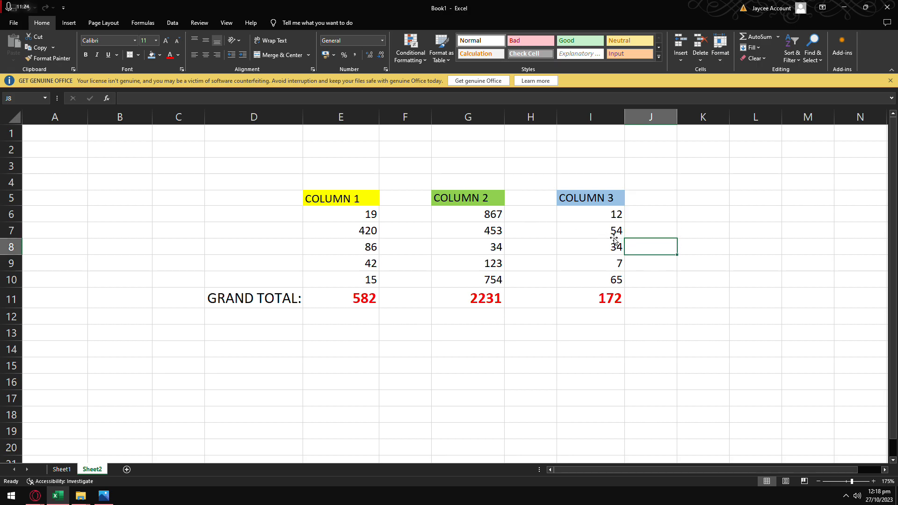
- Centre the COLUMN 1, COLUMN 2 and COLUMN 3 header cells one at a time
click(344, 200)
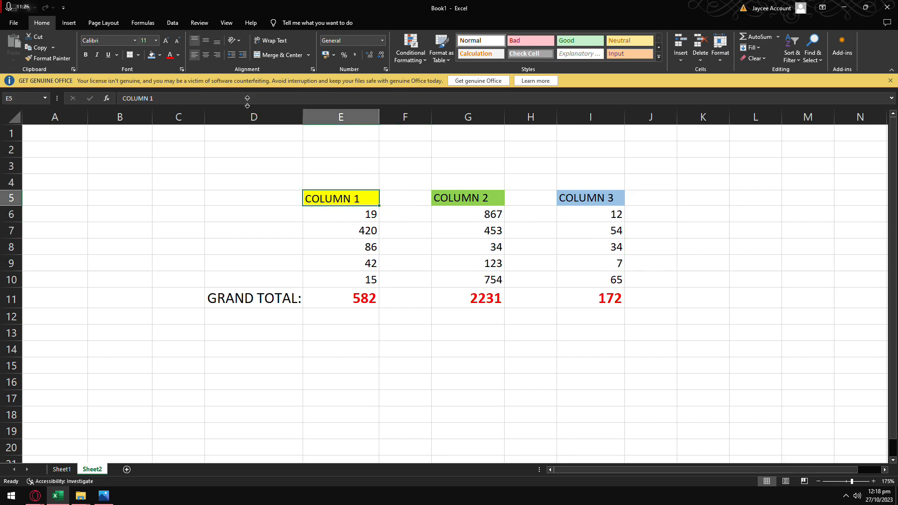
click(206, 54)
click(477, 227)
click(472, 202)
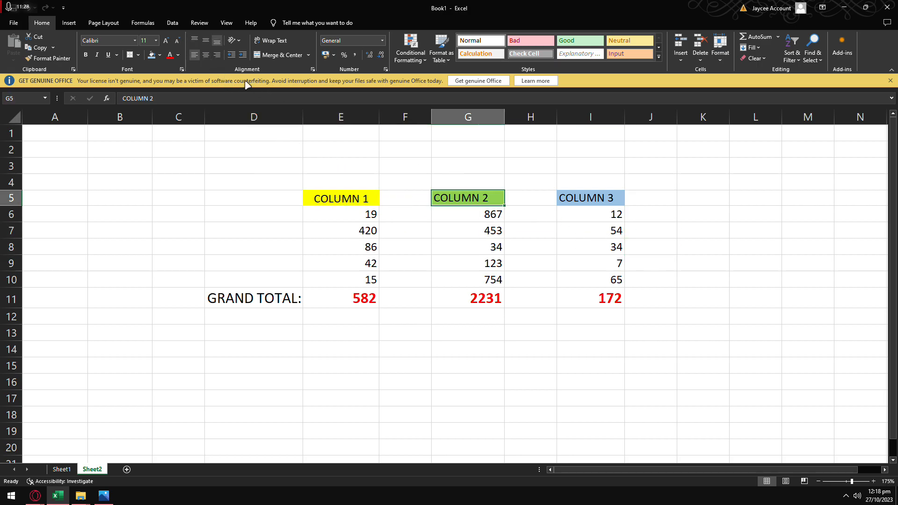
click(206, 55)
click(592, 198)
click(206, 55)
click(670, 192)
- Undo the separate centre alignments of the three header cells
key(ctrl+z)
key(ctrl+z)
key(ctrl+z)
click(694, 209)
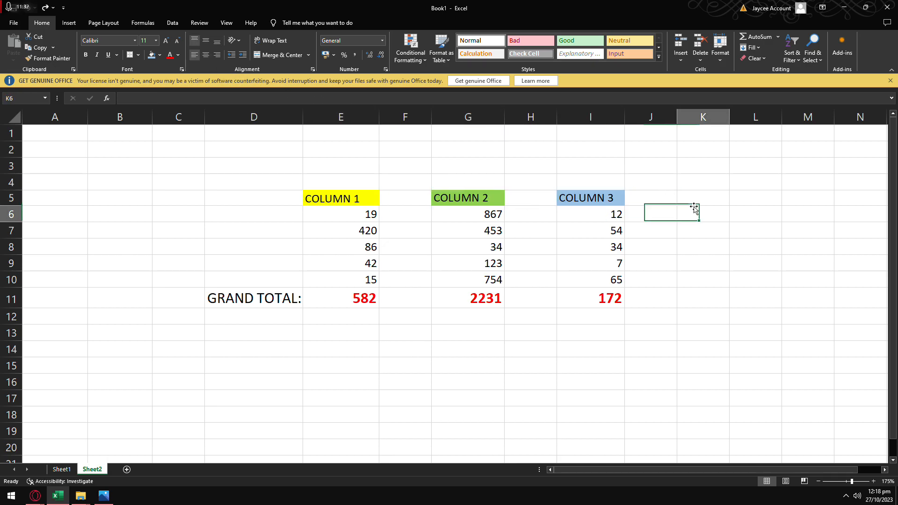
click(417, 231)
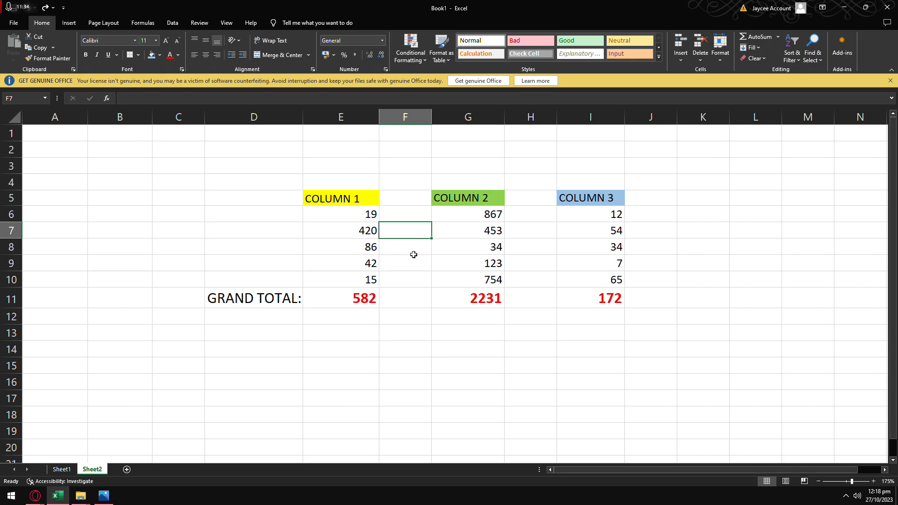
- Select the header cells E5, G5 and I5 together and centre their text in one operation
click(314, 194)
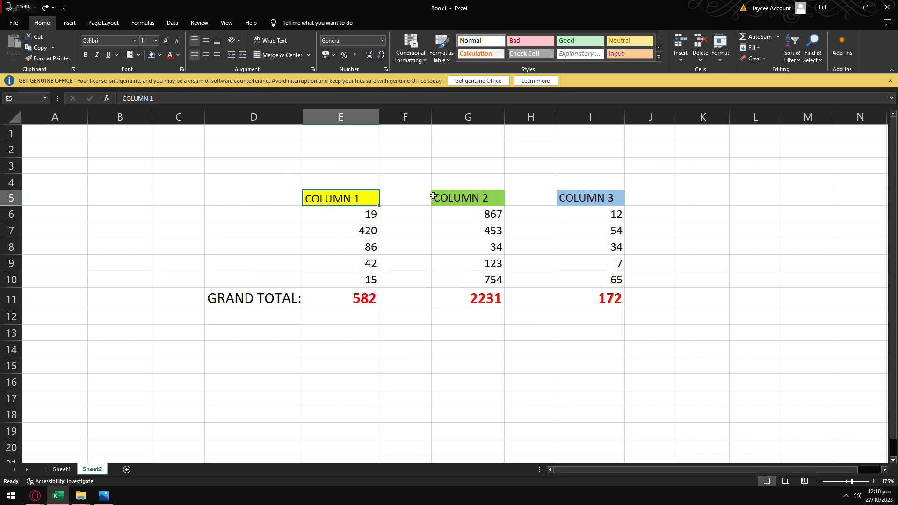
ctrl+click(485, 200)
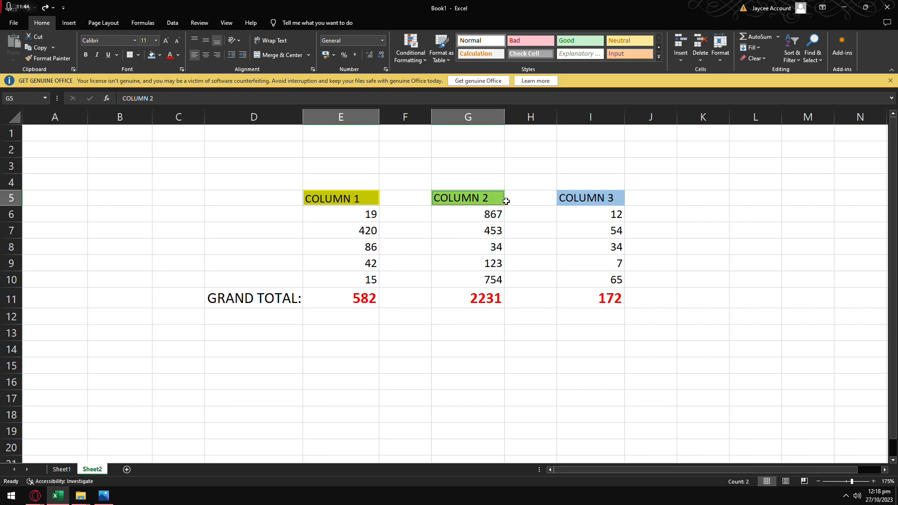
ctrl+click(588, 200)
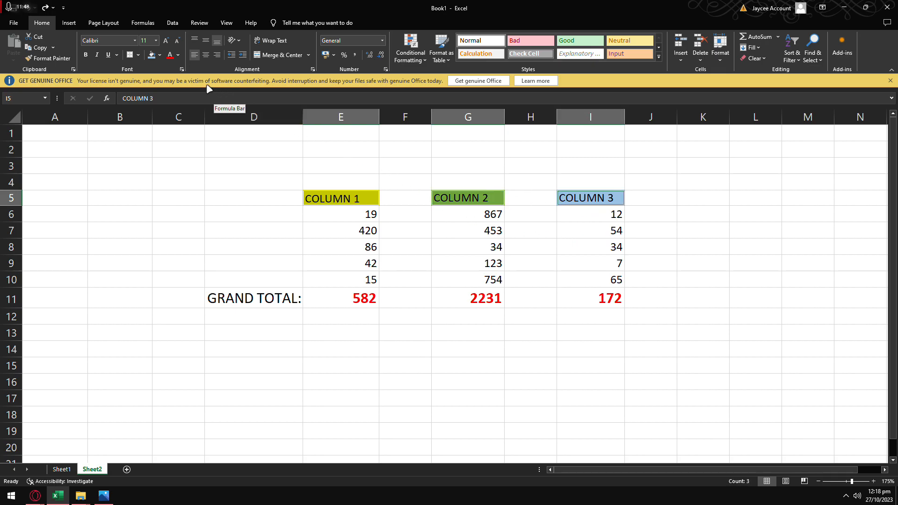
click(205, 55)
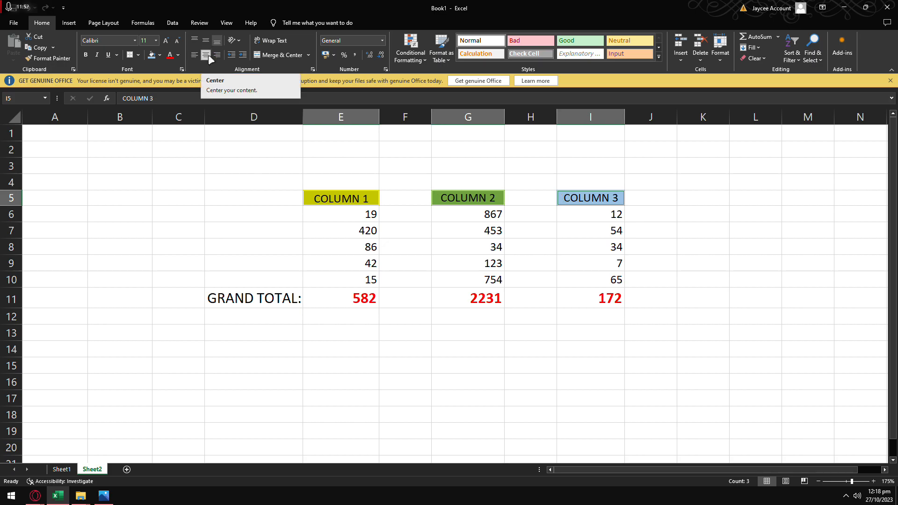
click(765, 169)
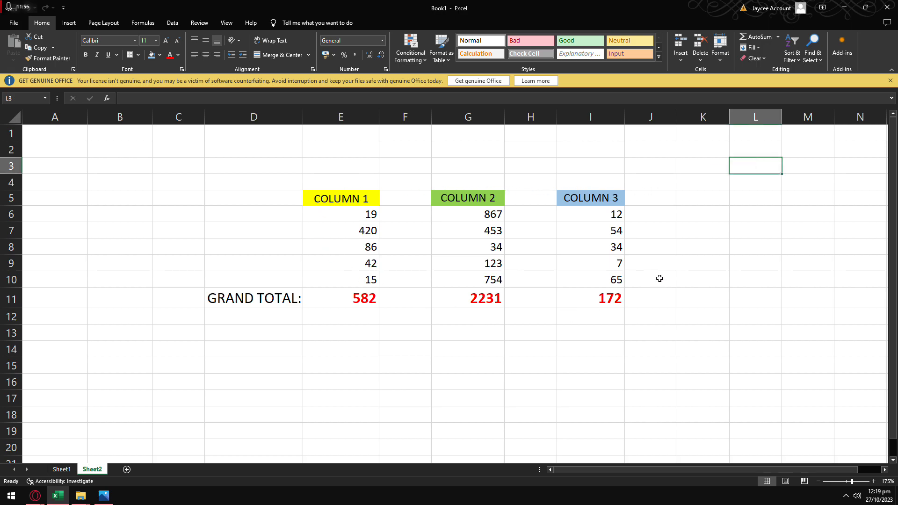
- Check the exercise photo again and italicise the GRAND TOTAL label in D11 and the totals in E11, G11 and I11
click(113, 497)
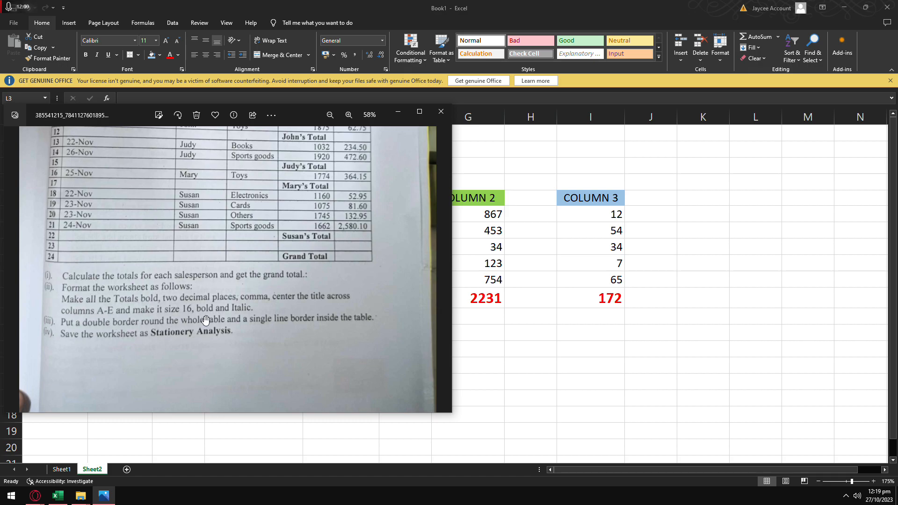
key(alt+Tab)
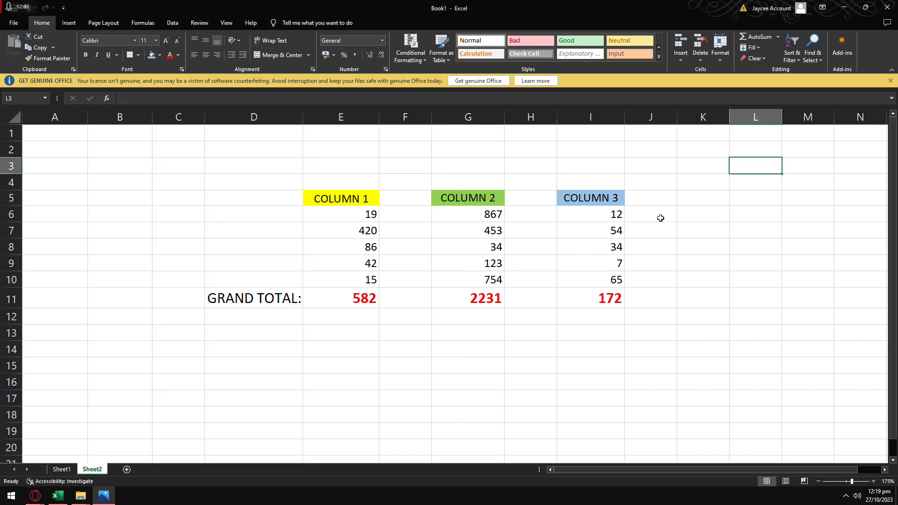
click(225, 297)
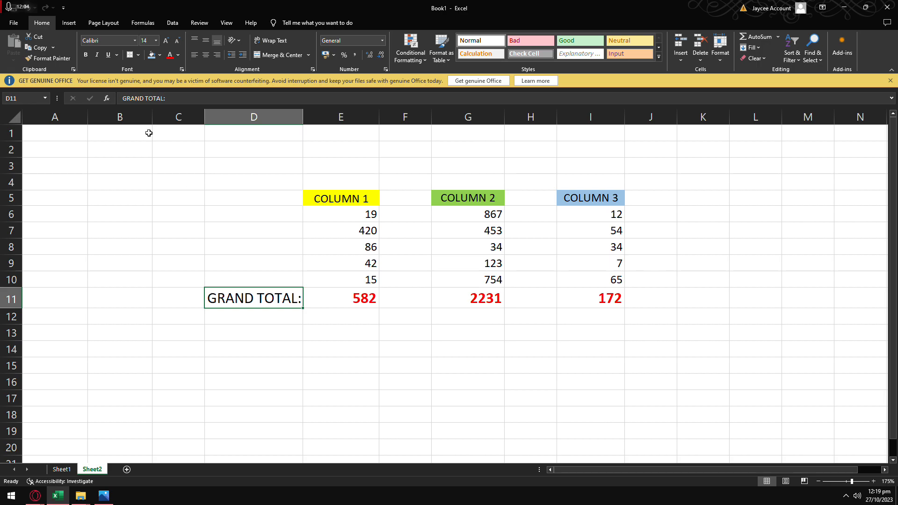
click(97, 55)
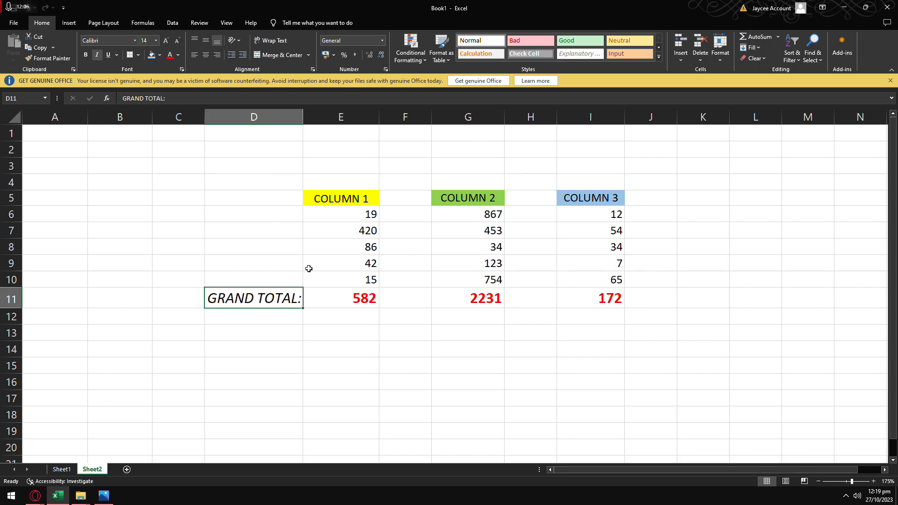
click(350, 300)
key(ctrl+i)
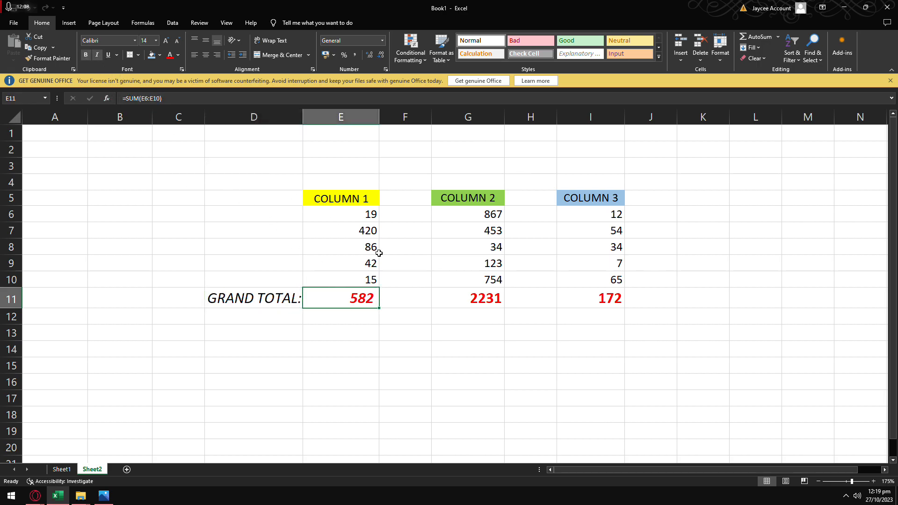
click(463, 311)
key(Up)
click(97, 55)
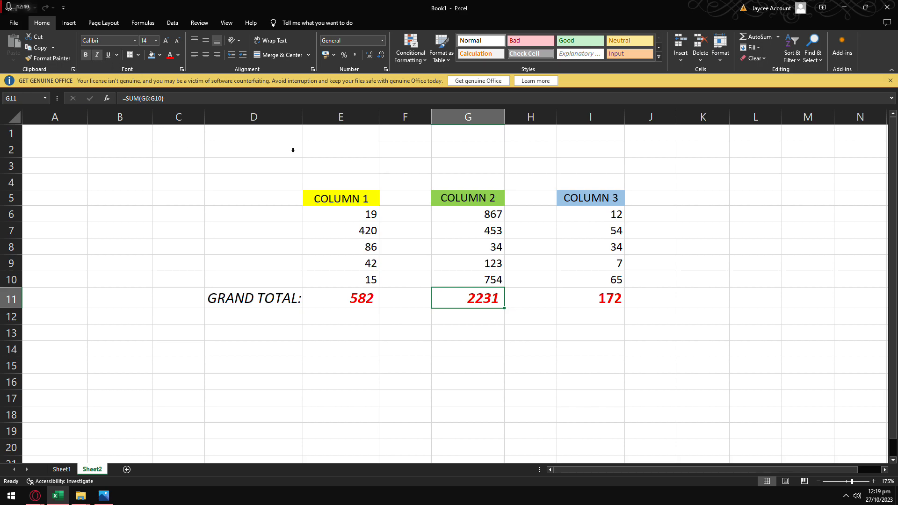
click(607, 303)
key(ctrl+i)
click(755, 279)
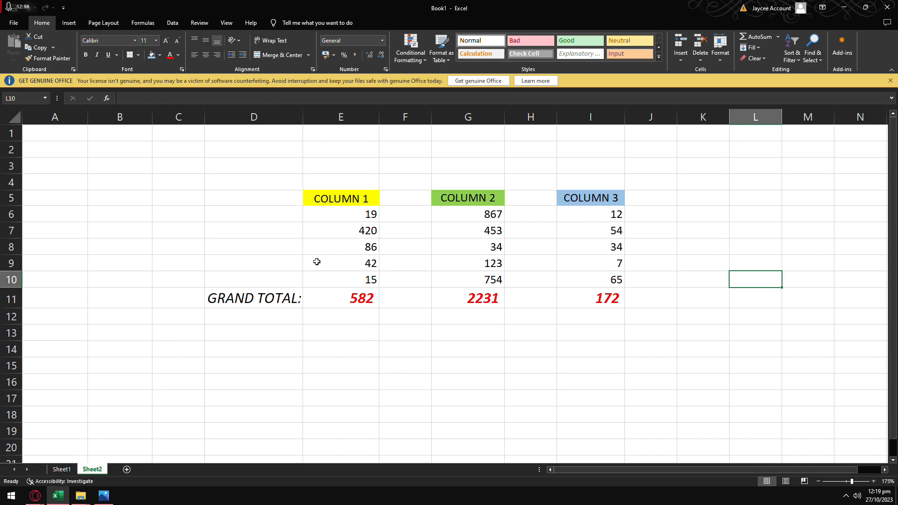
- Apply a double-line outline border around the table range D6:I11
click(421, 298)
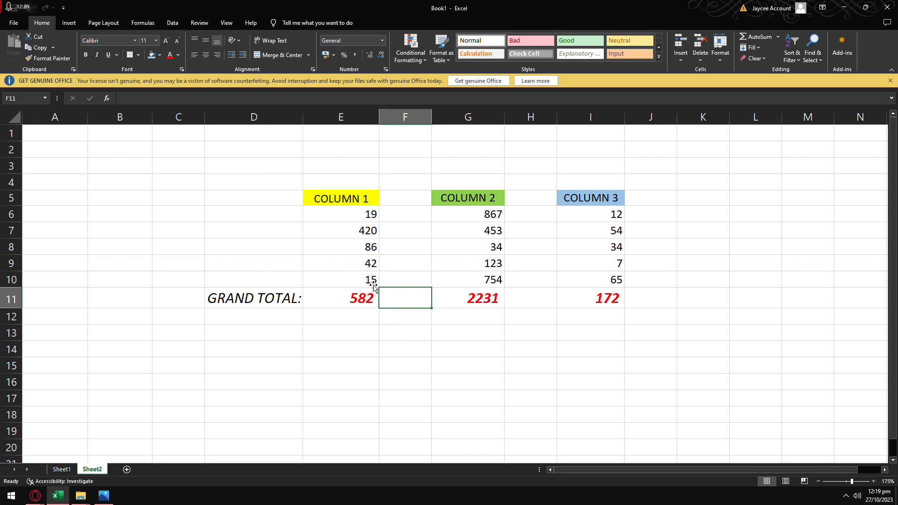
click(328, 216)
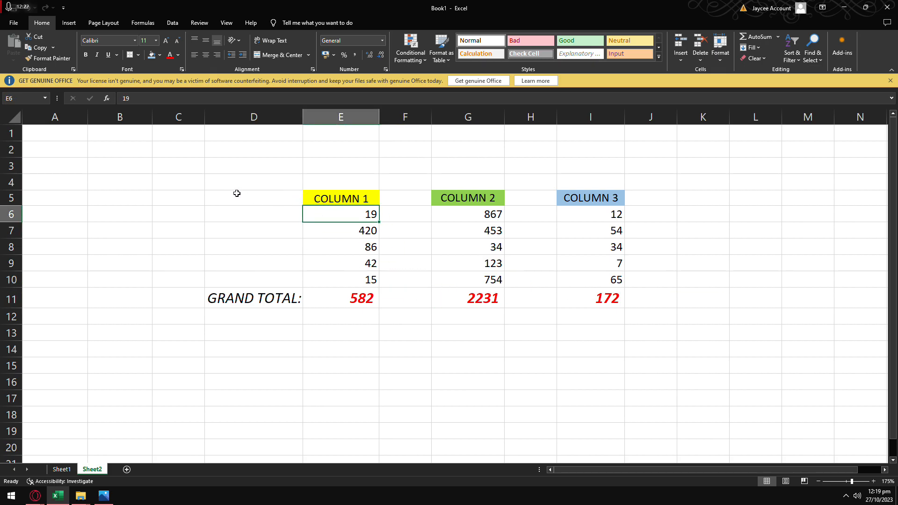
drag(205, 211, 584, 298)
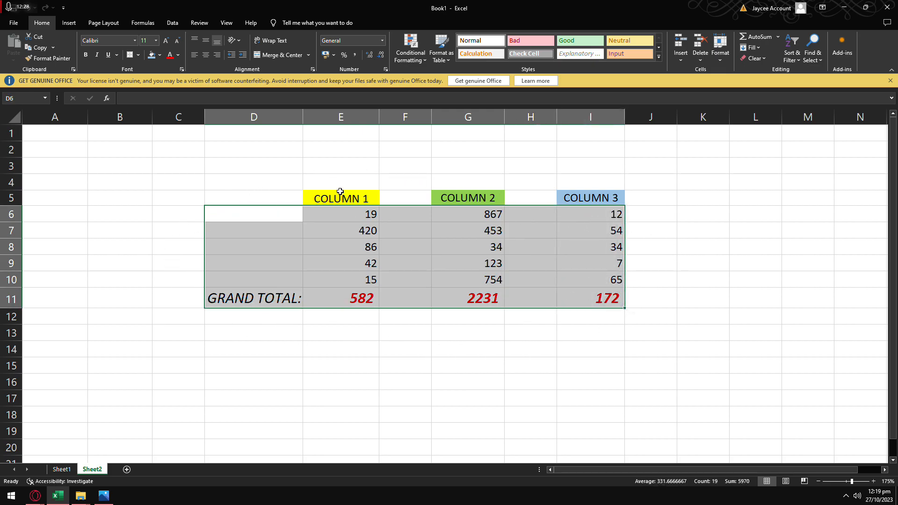
click(468, 298)
drag(206, 210, 590, 298)
click(313, 70)
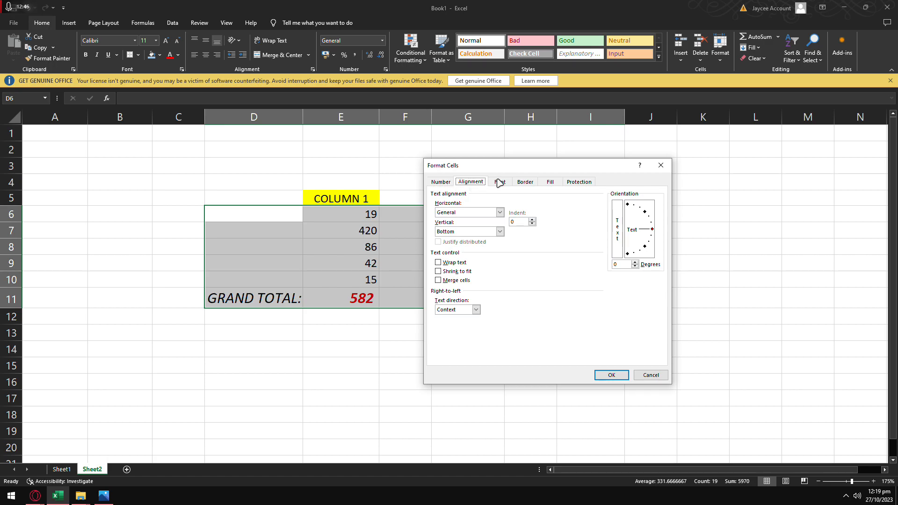
click(530, 182)
drag(531, 169, 500, 166)
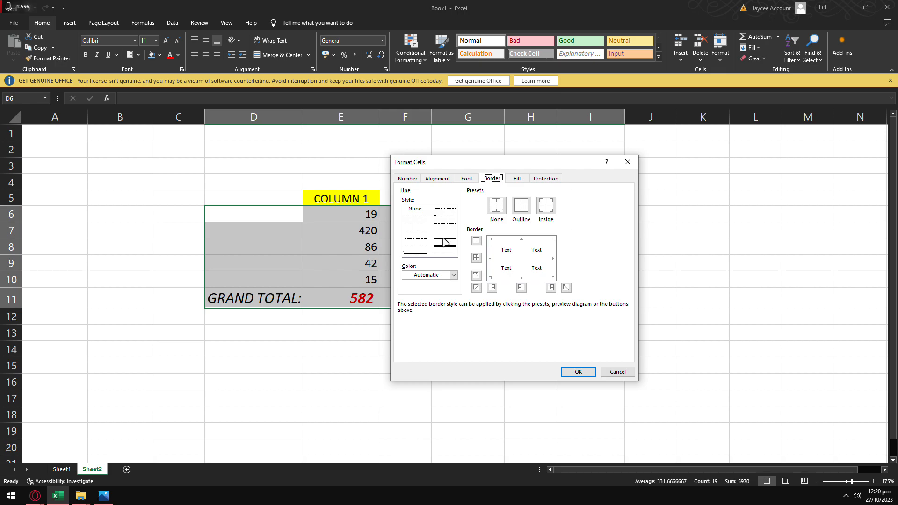
click(444, 255)
click(523, 212)
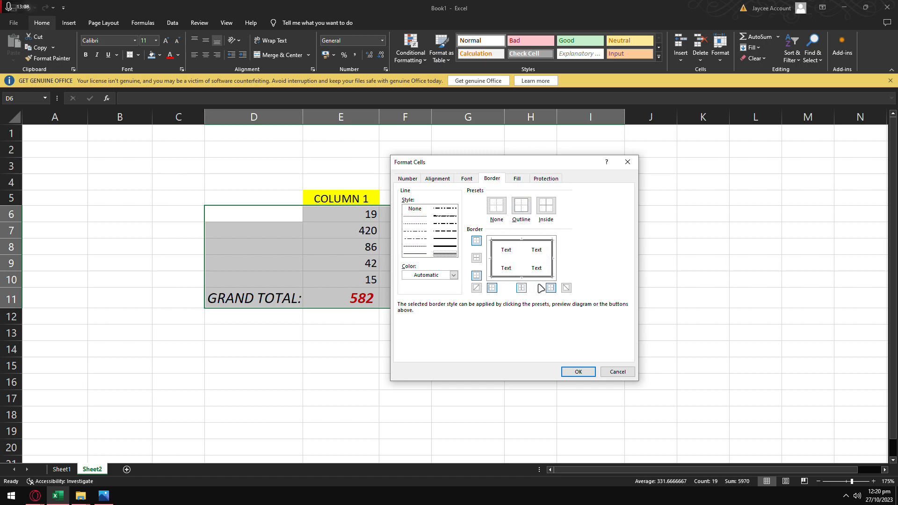
click(580, 371)
click(663, 259)
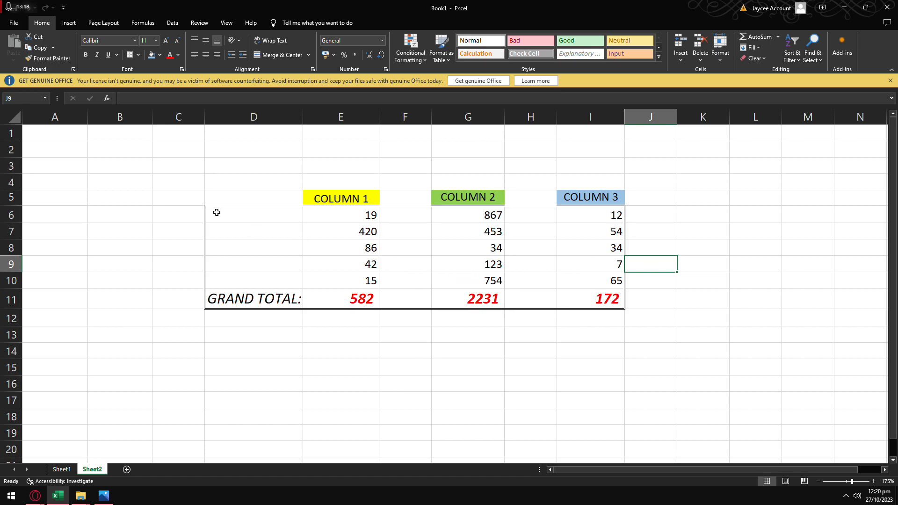
- Add inside borders in a medium solid single line to the table range D6:I11
drag(217, 212, 591, 296)
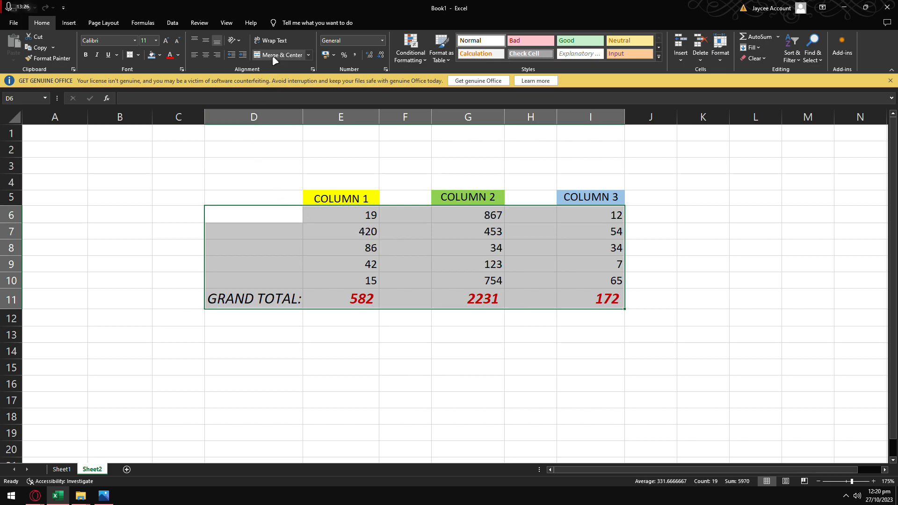
click(262, 225)
drag(262, 216, 609, 309)
click(313, 70)
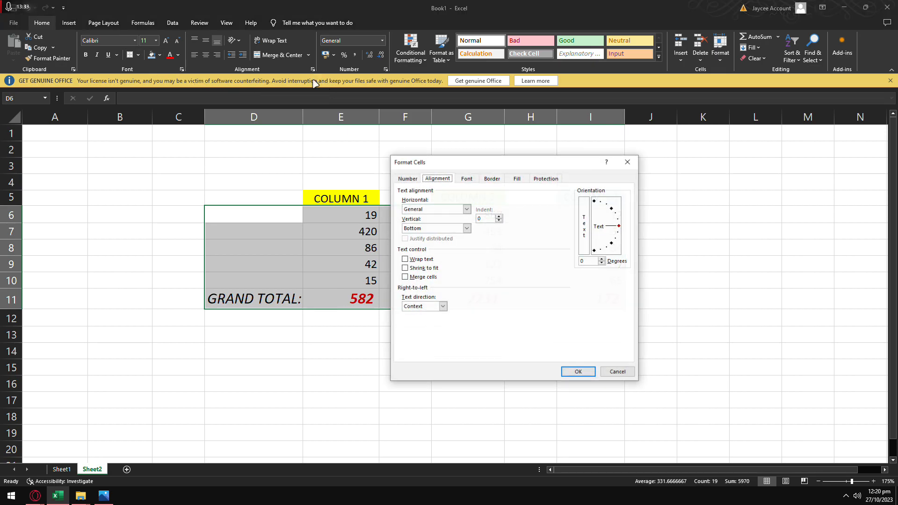
click(494, 180)
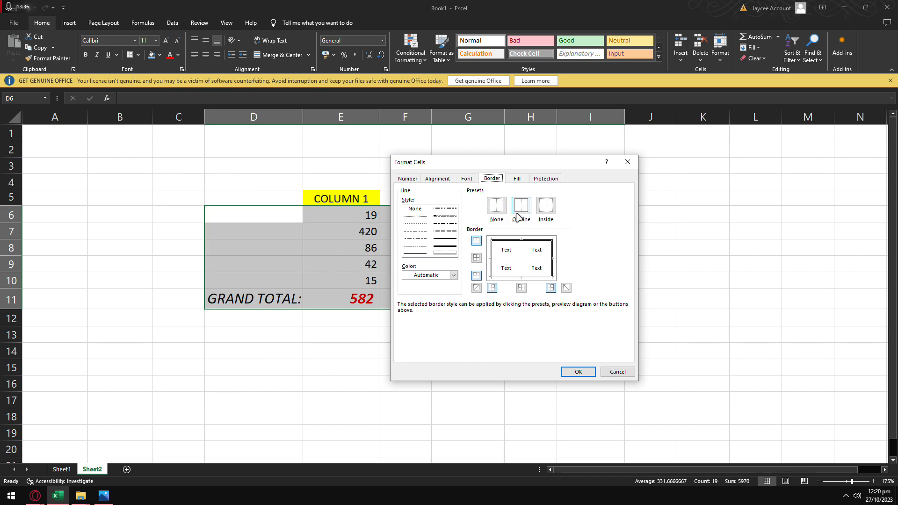
click(446, 239)
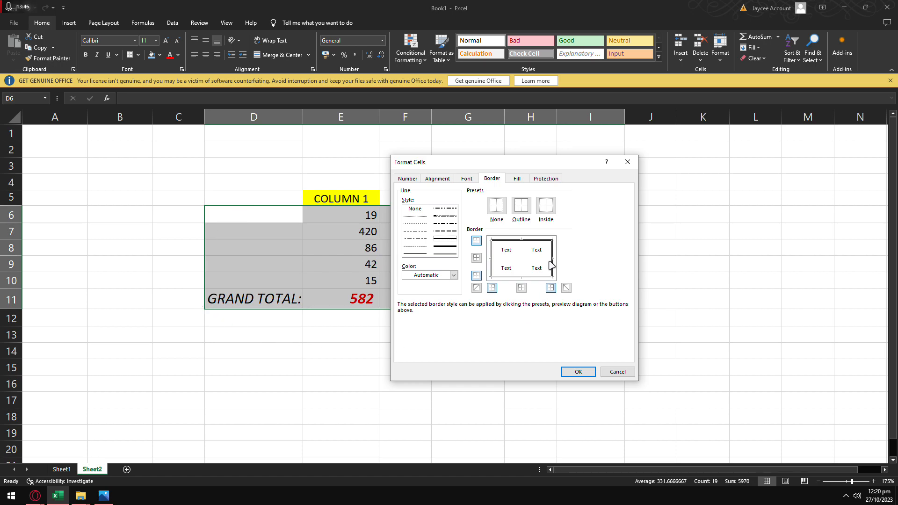
click(546, 210)
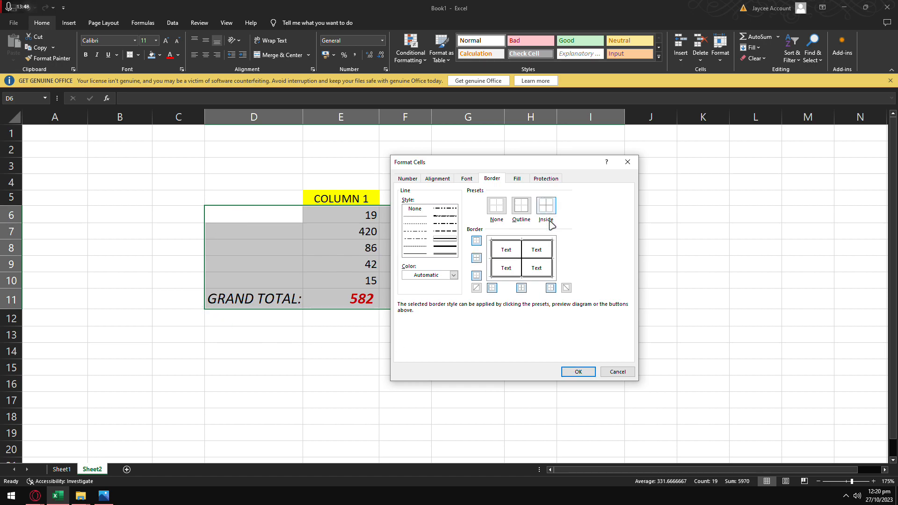
click(575, 372)
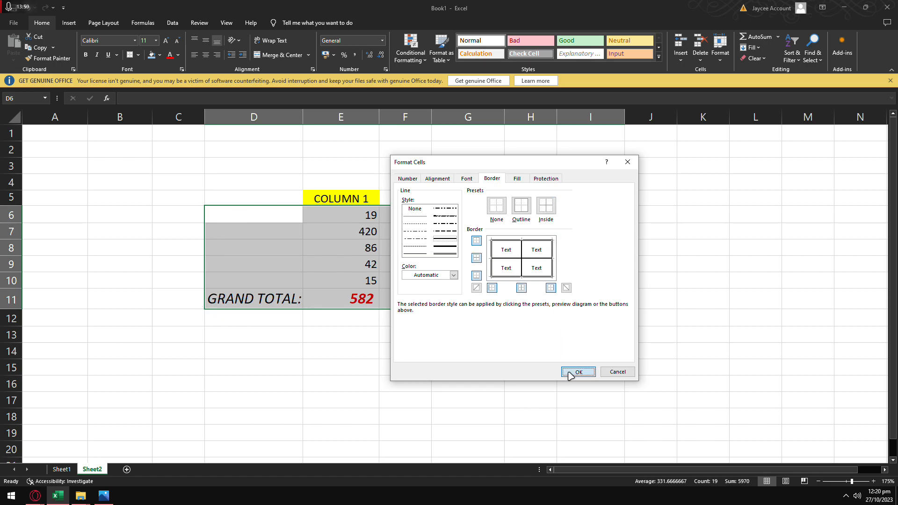
click(660, 240)
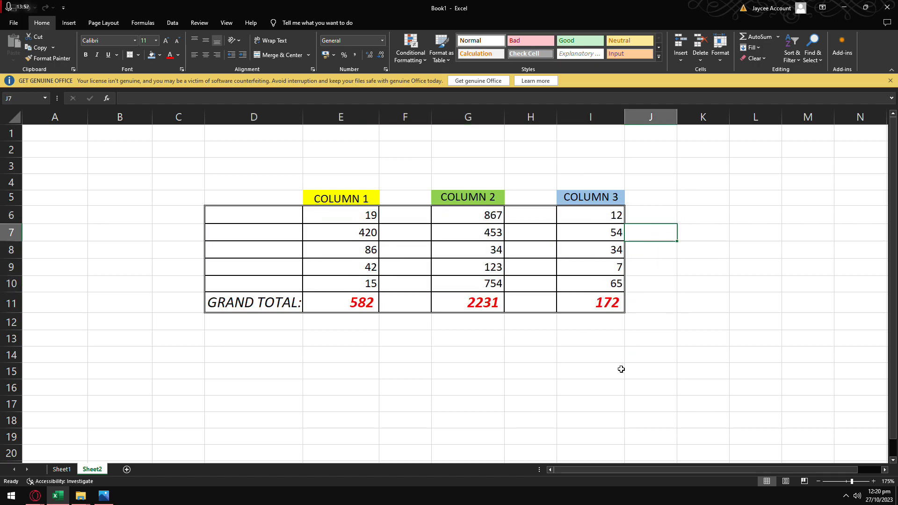